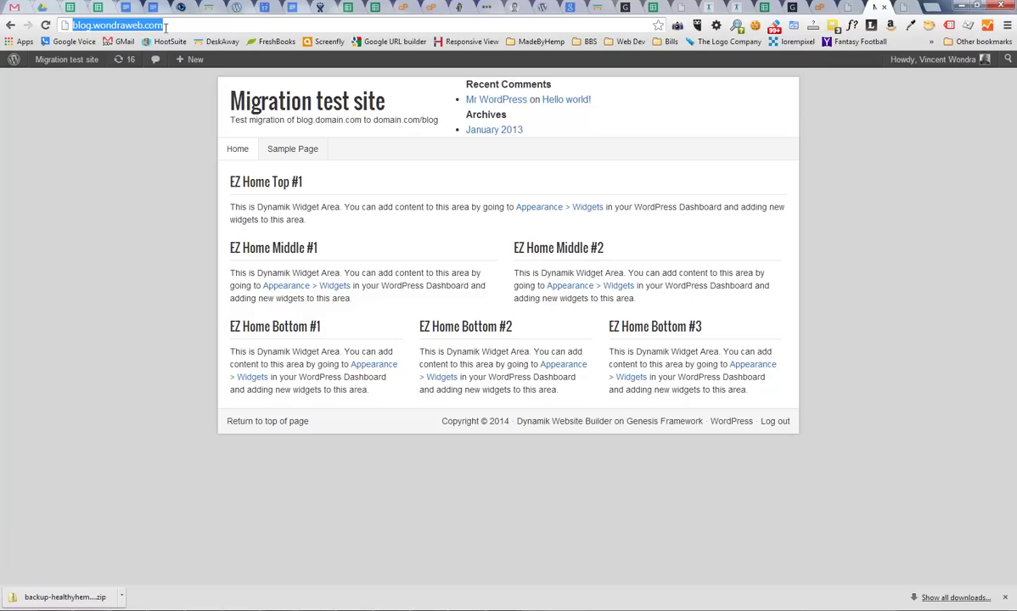
Visit wondraweb.com/blog to check what the subdirectory address shows, and return to the blog.wondraweb.com home page
click(109, 25)
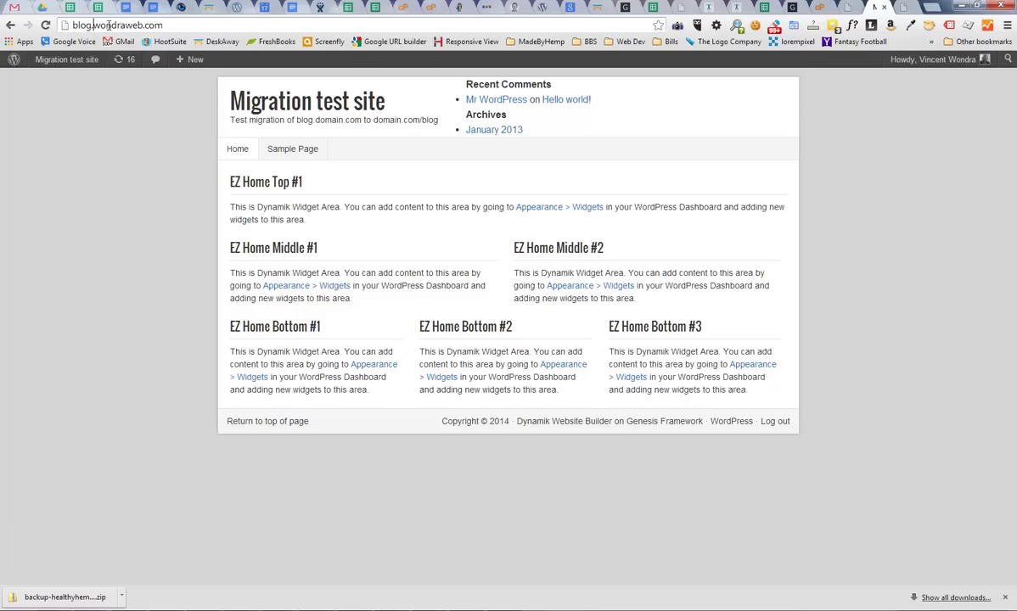
drag(91, 25, 42, 23)
key(Delete)
key(Delete)
key(End)
text(/)
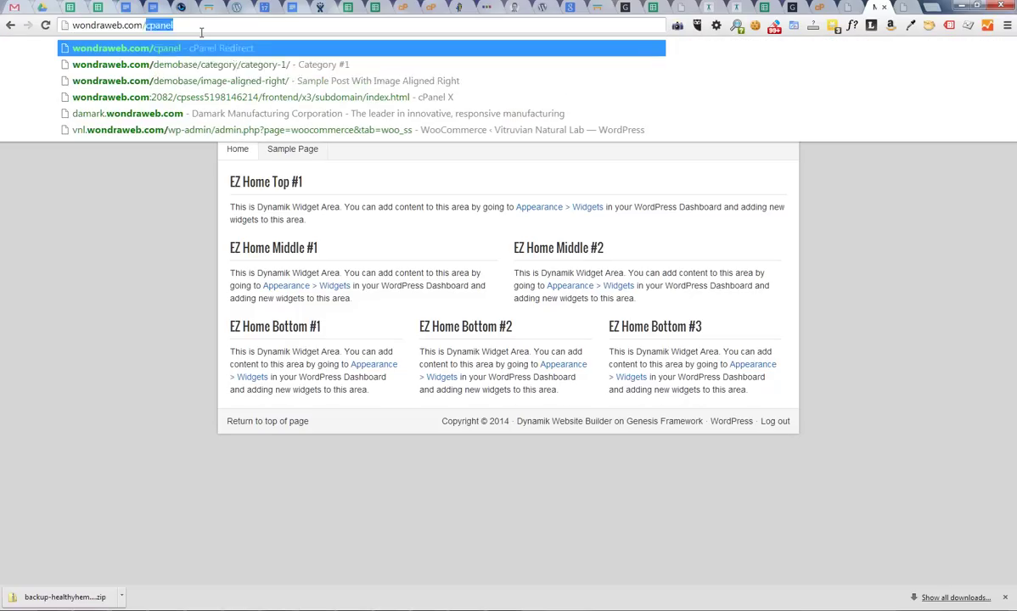
text(blog)
key(Return)
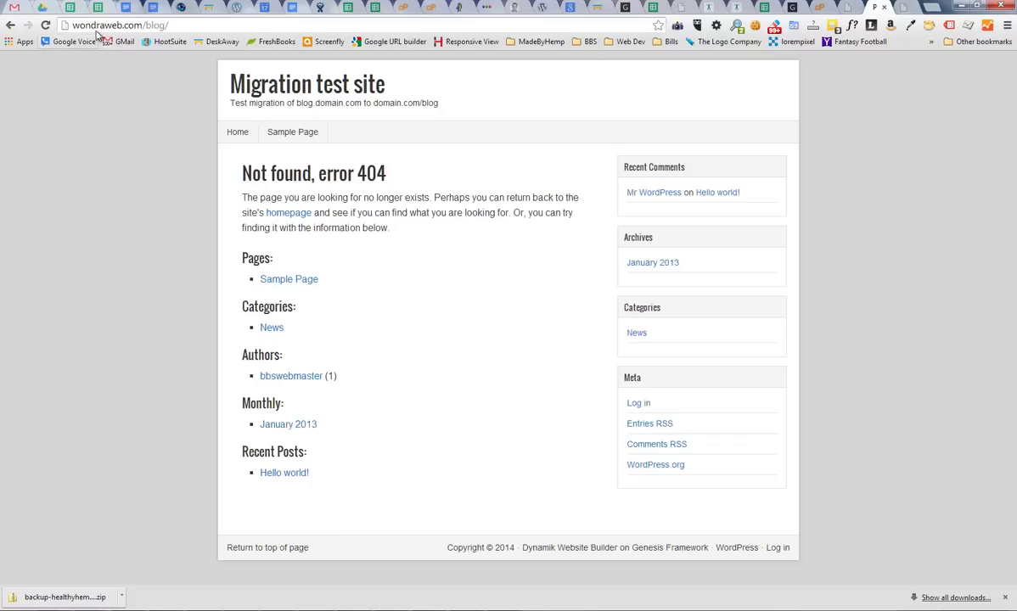
click(11, 25)
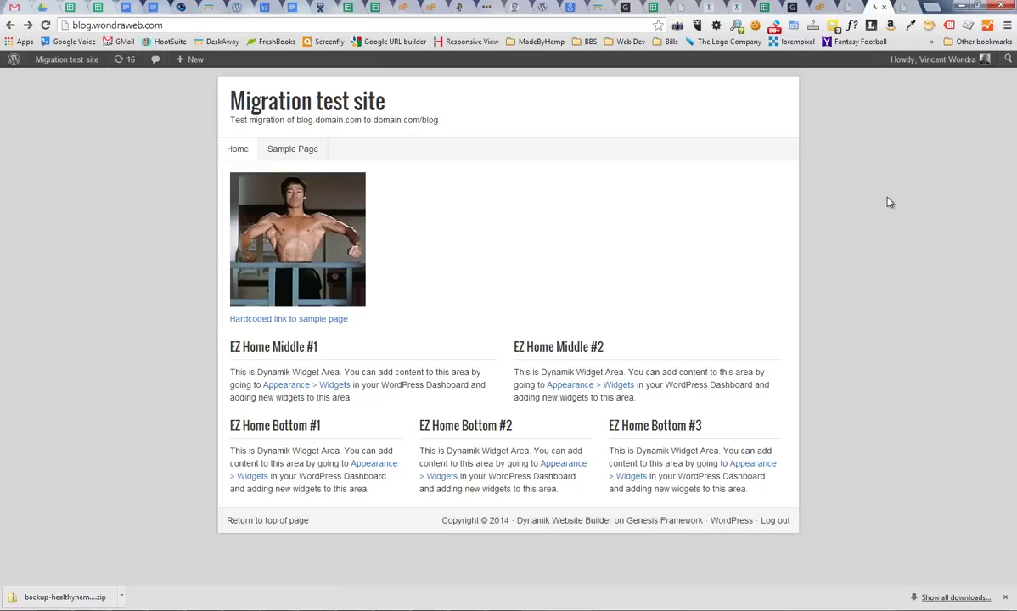
Follow the hardcoded link to the sample page to check its address, and return to the home page
click(169, 25)
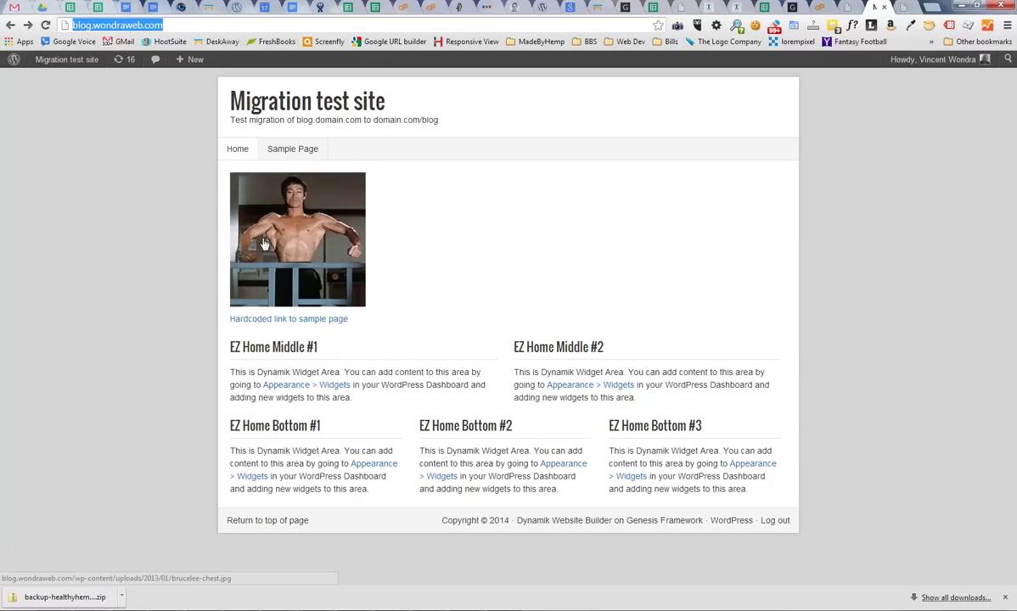
click(284, 321)
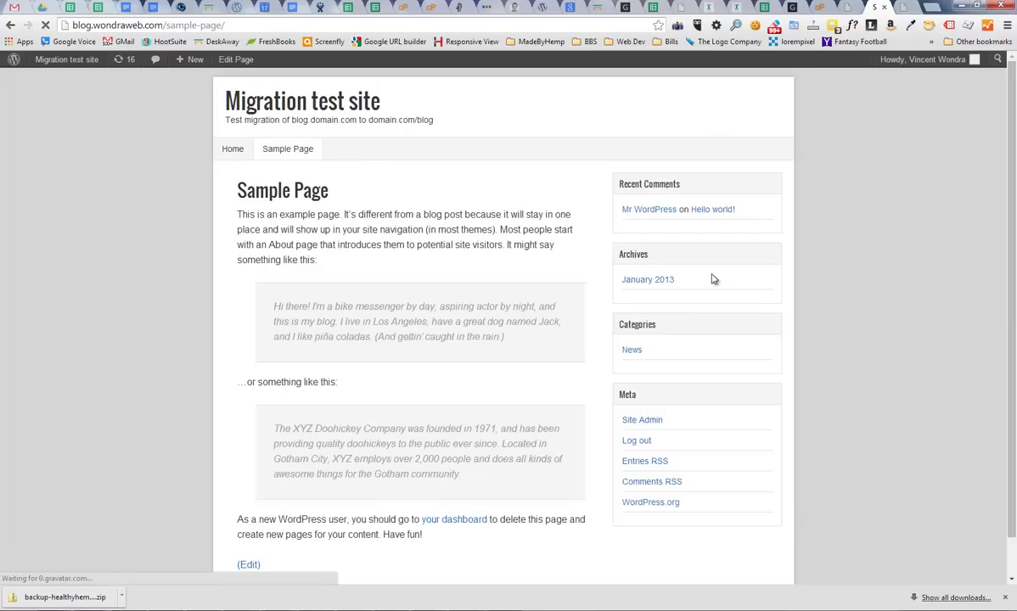
click(10, 25)
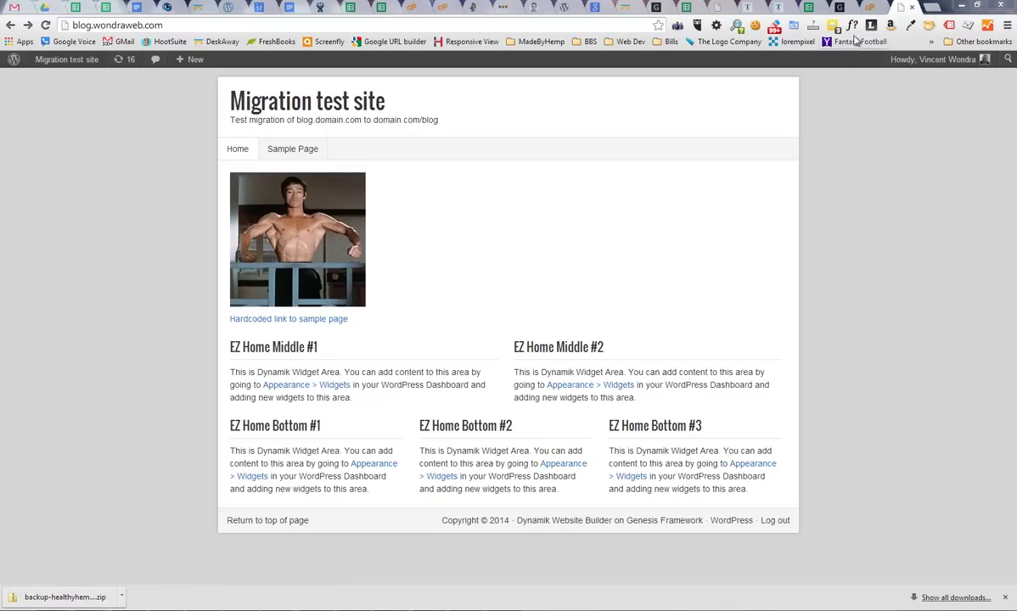
Look over the tools on the hosting account's cPanel home page and return to the Migration test site
click(874, 10)
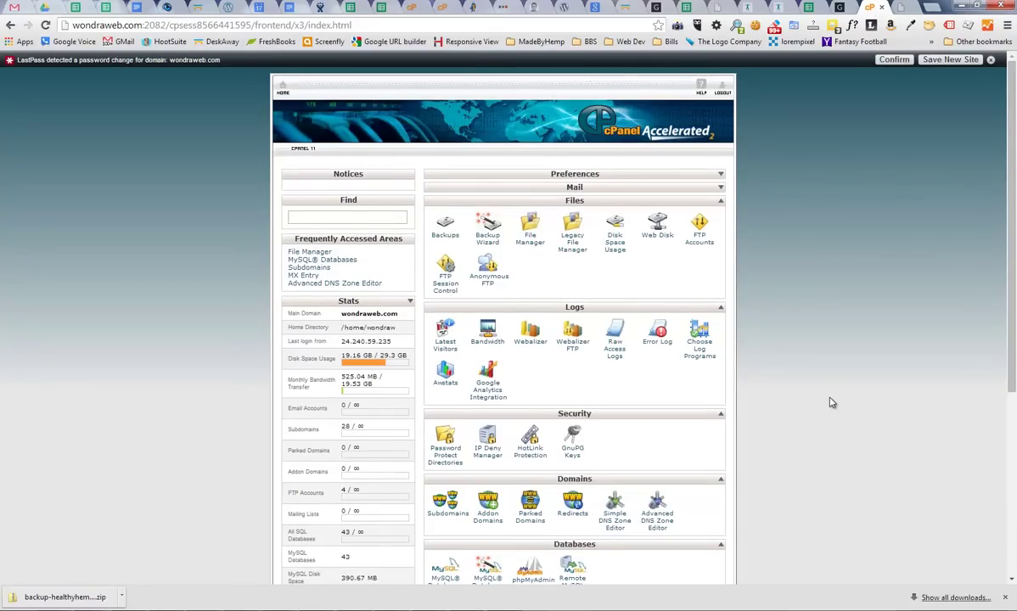
scroll(832, 403, down, 3)
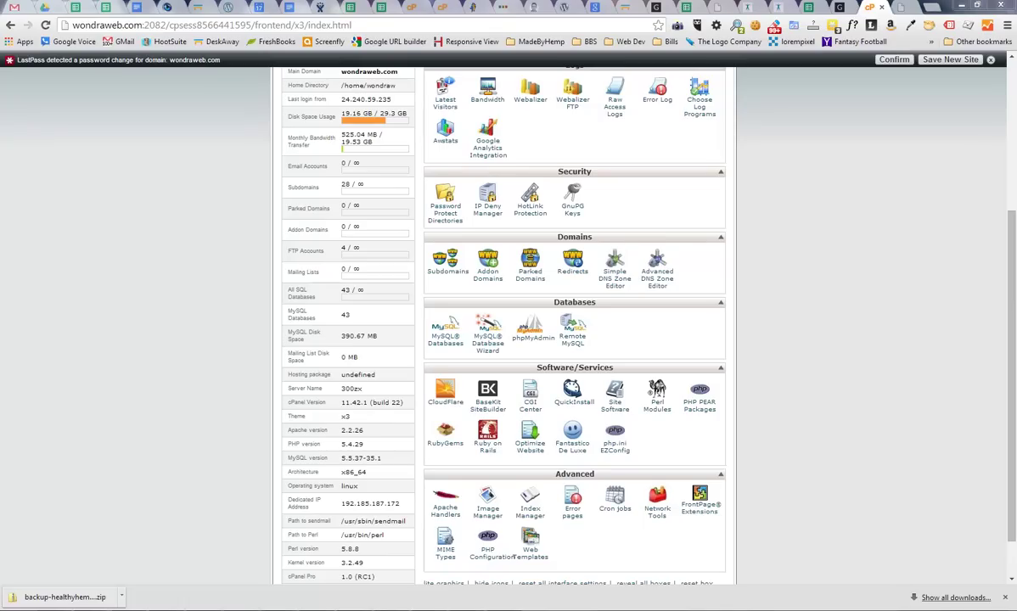
click(898, 6)
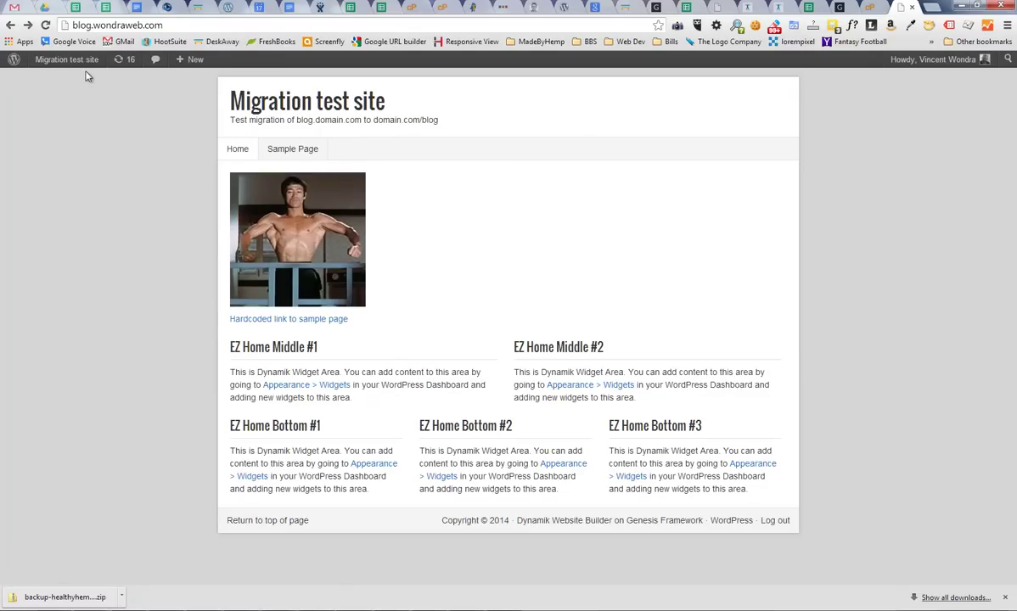
Open the General Settings in the Migration test site's WordPress dashboard
mouse_move(68, 63)
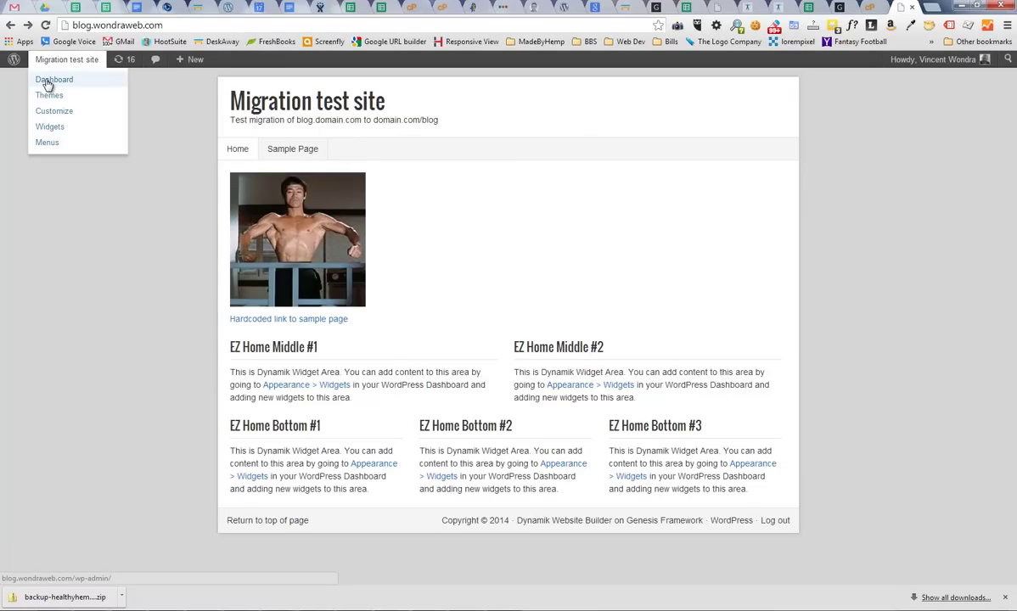
click(49, 86)
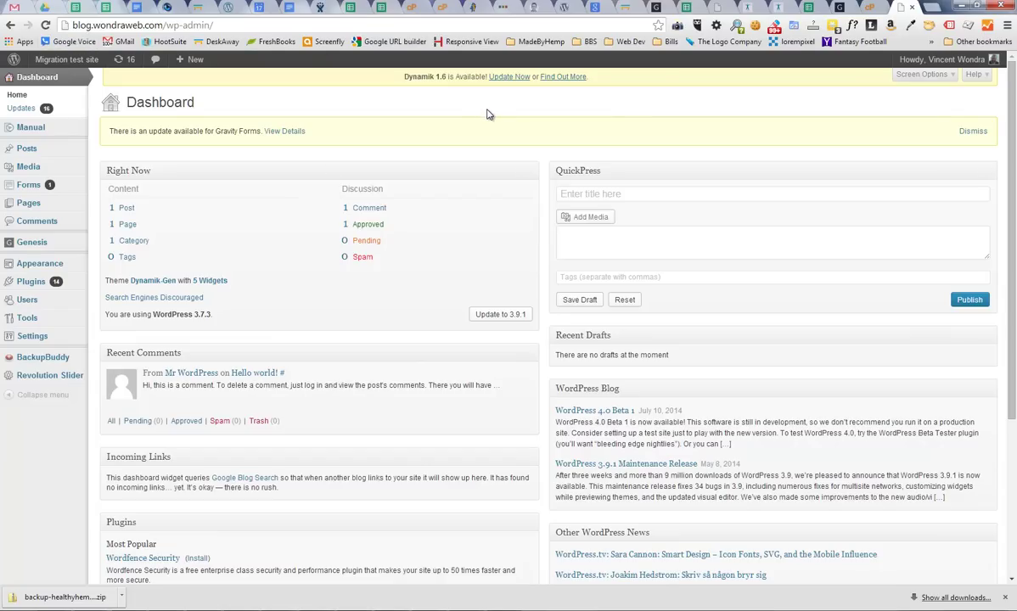
mouse_move(31, 332)
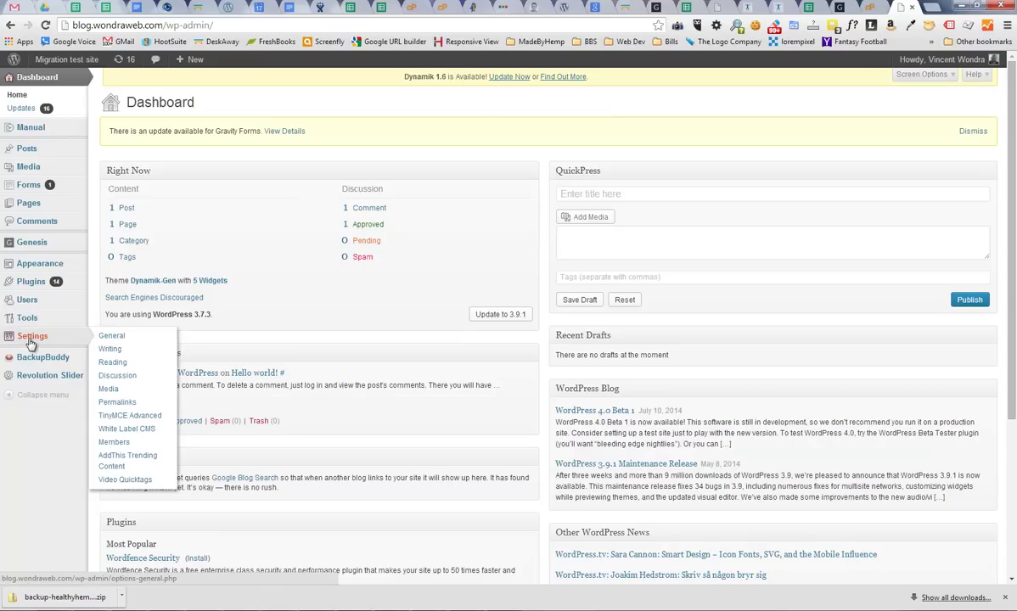
click(80, 336)
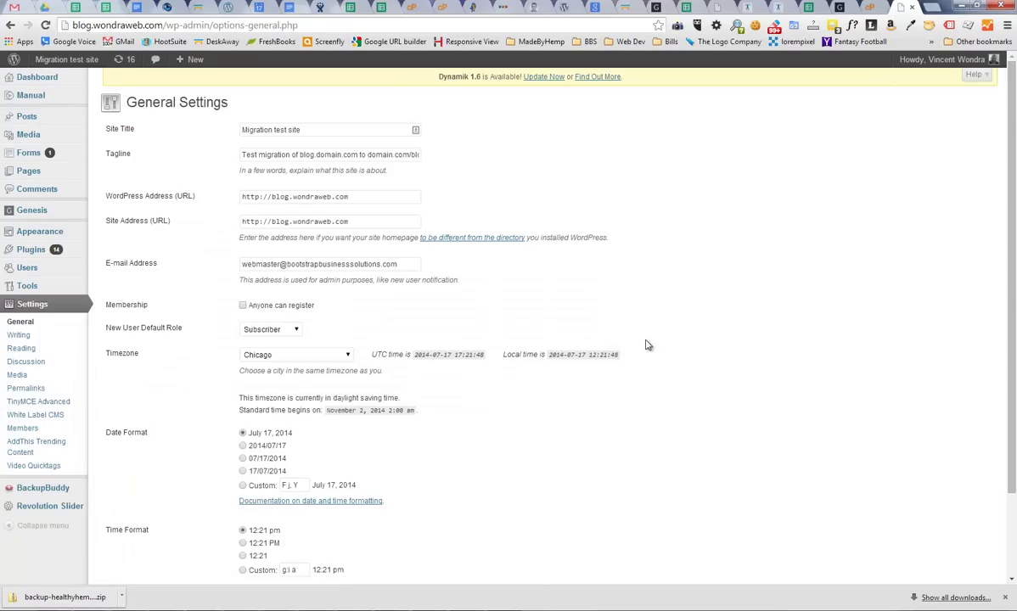
drag(106, 197, 188, 182)
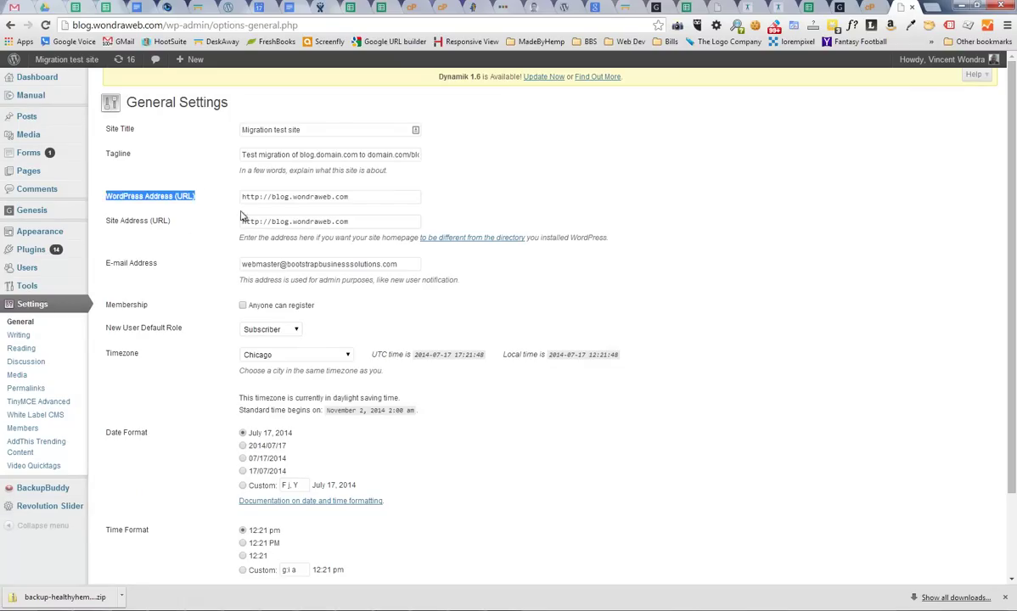
drag(294, 199, 279, 202)
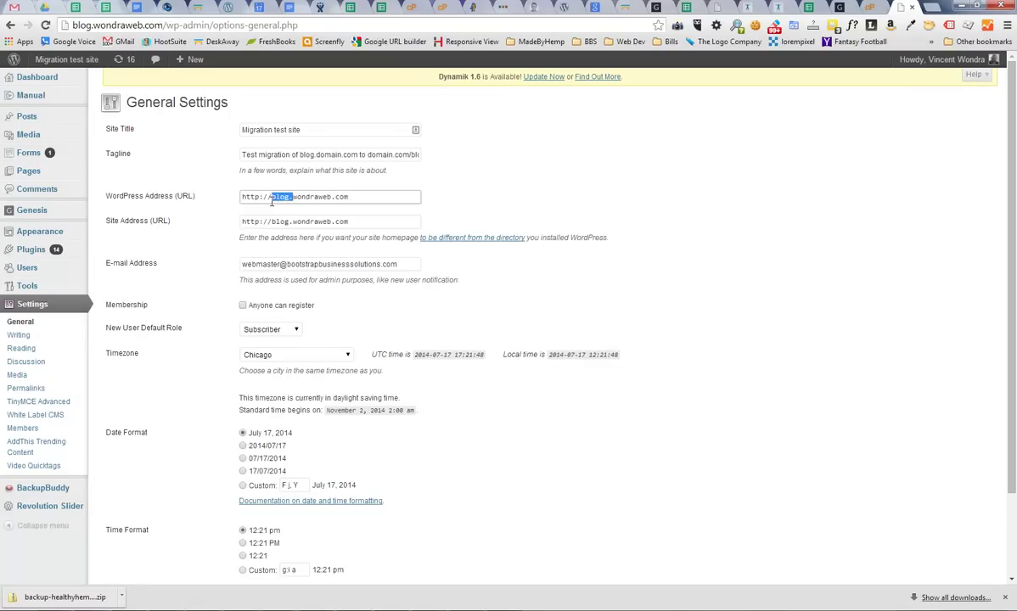
key(BackSpace)
click(370, 197)
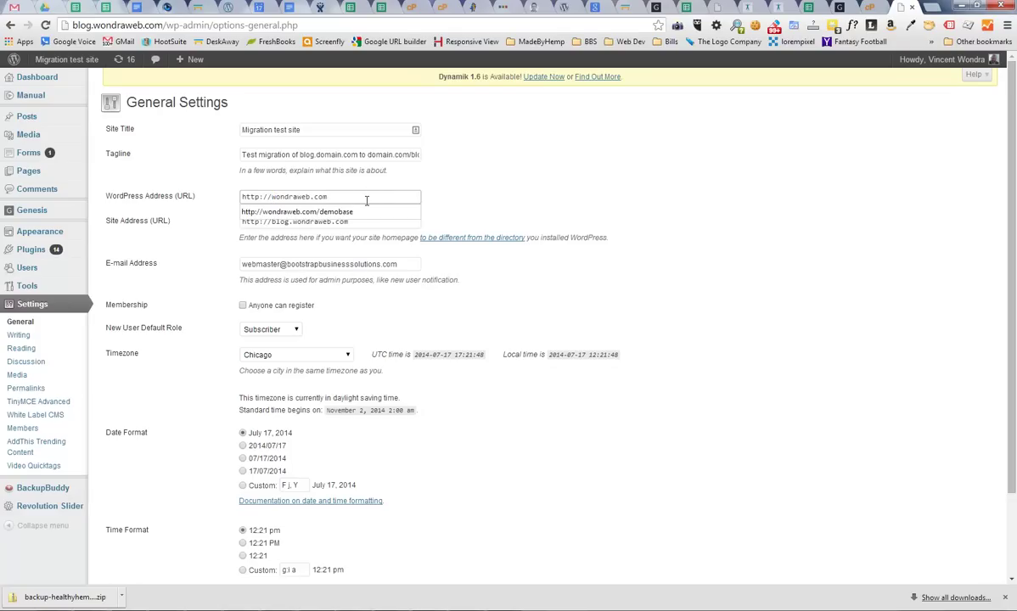
text(blog.)
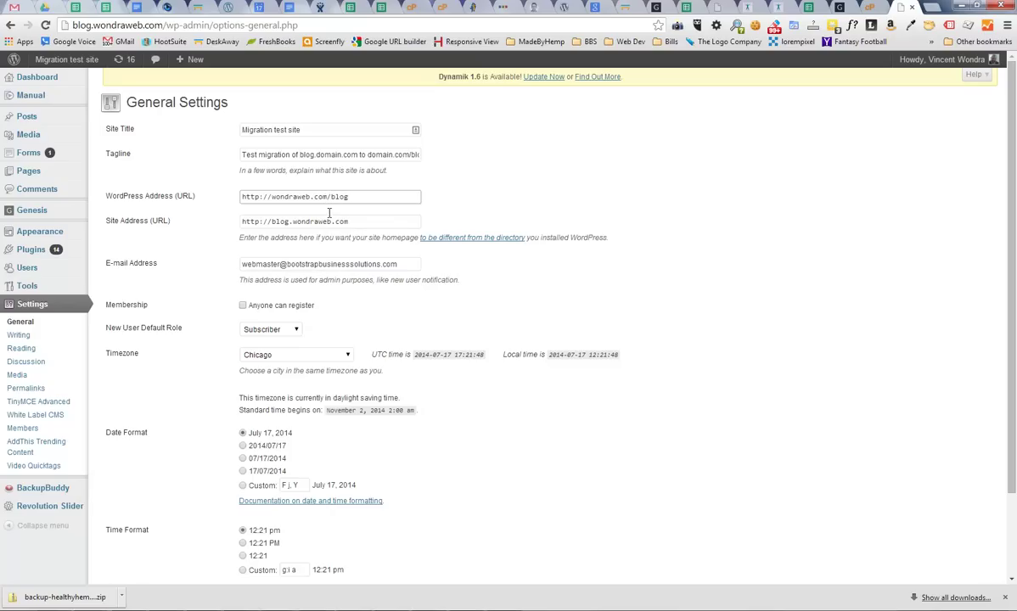
drag(293, 221, 275, 225)
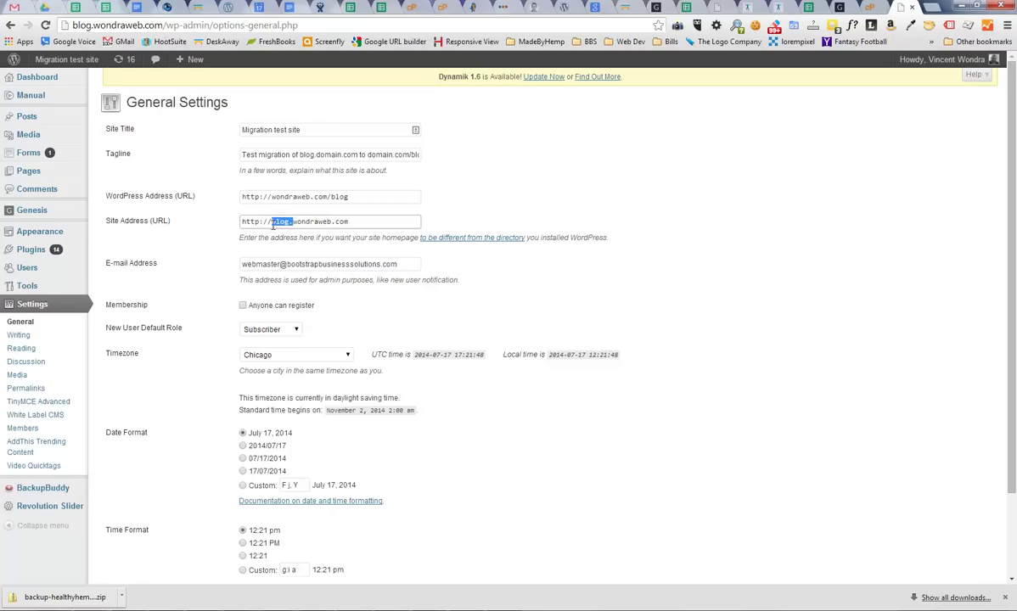
key(BackSpace)
text(blog)
scroll(693, 219, down, 3)
click(119, 525)
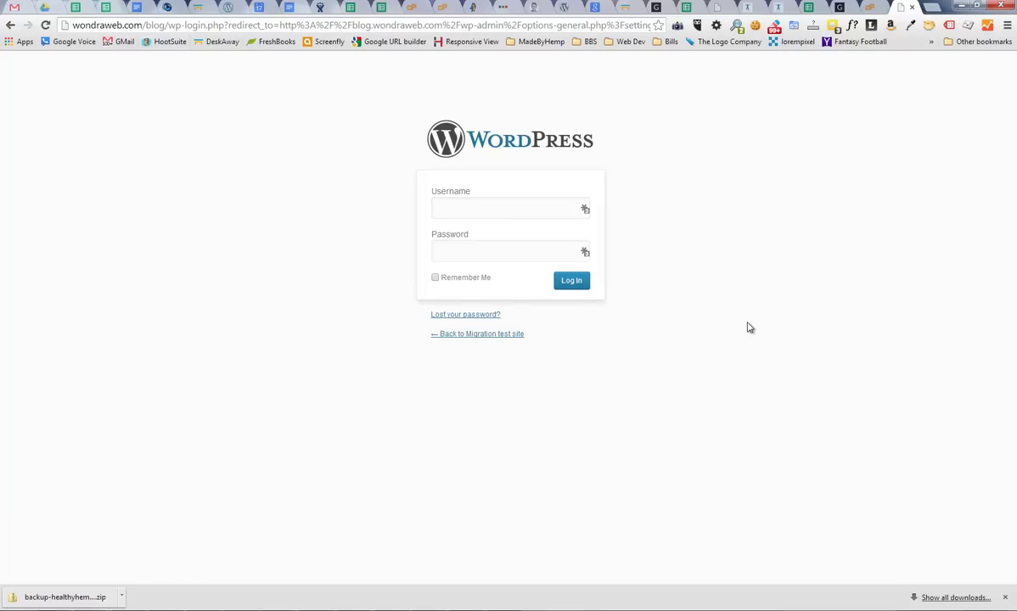
Switch to cPanel and permanently remove the blog.wondraweb.com subdomain
click(869, 7)
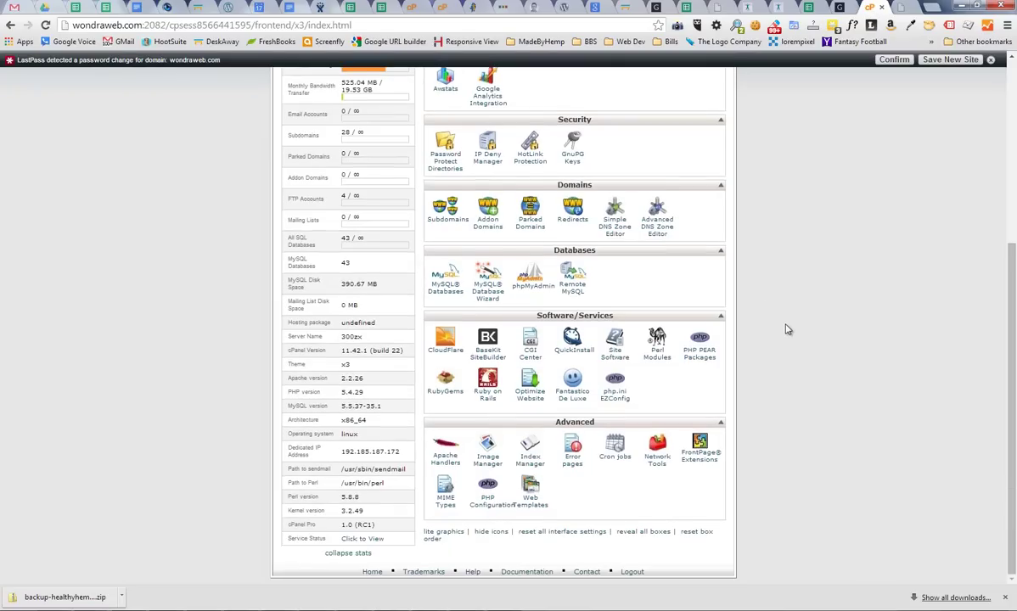
click(443, 212)
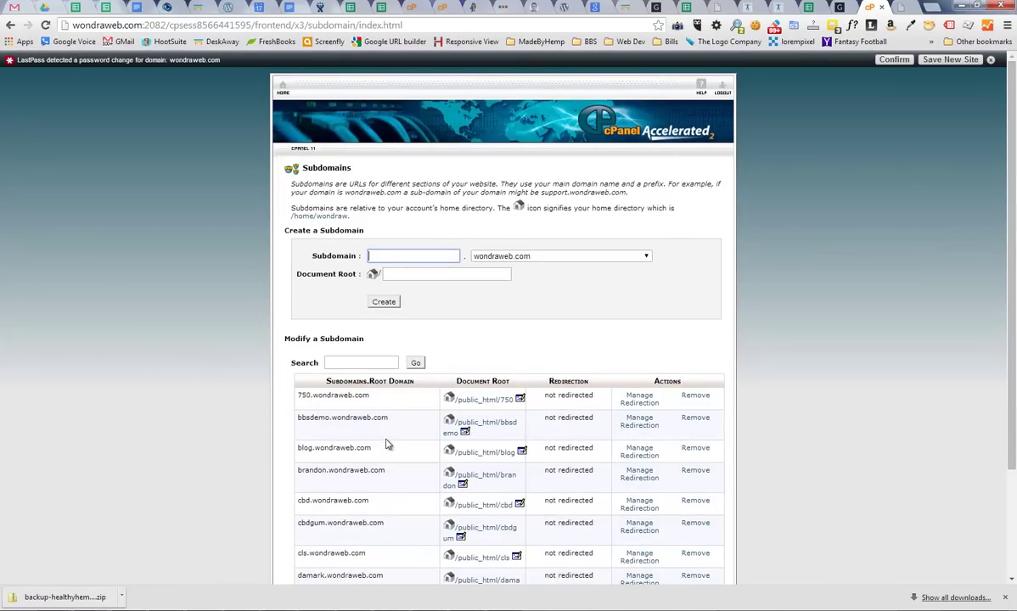
drag(371, 447, 298, 449)
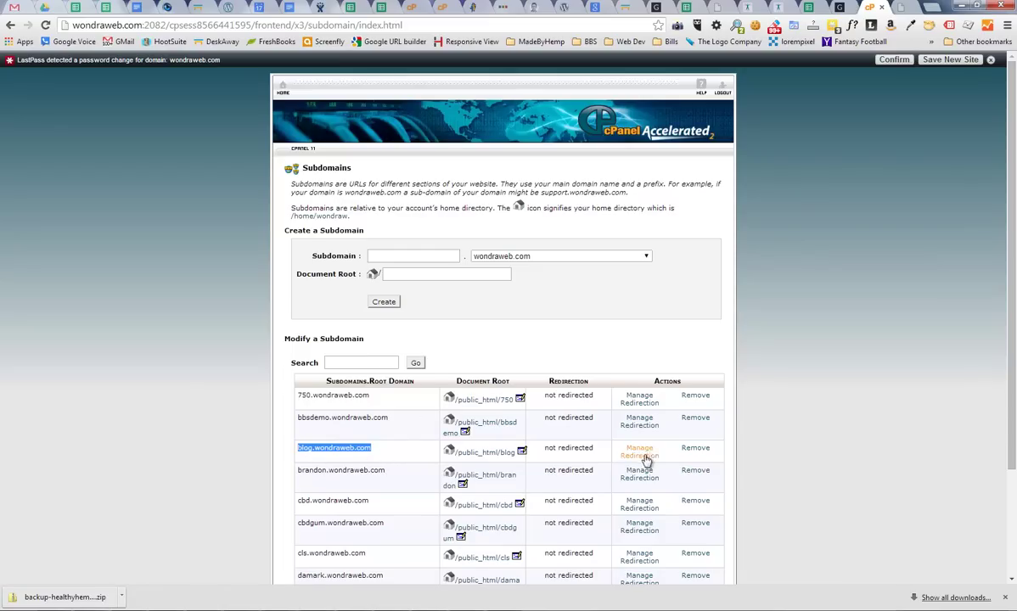
click(694, 452)
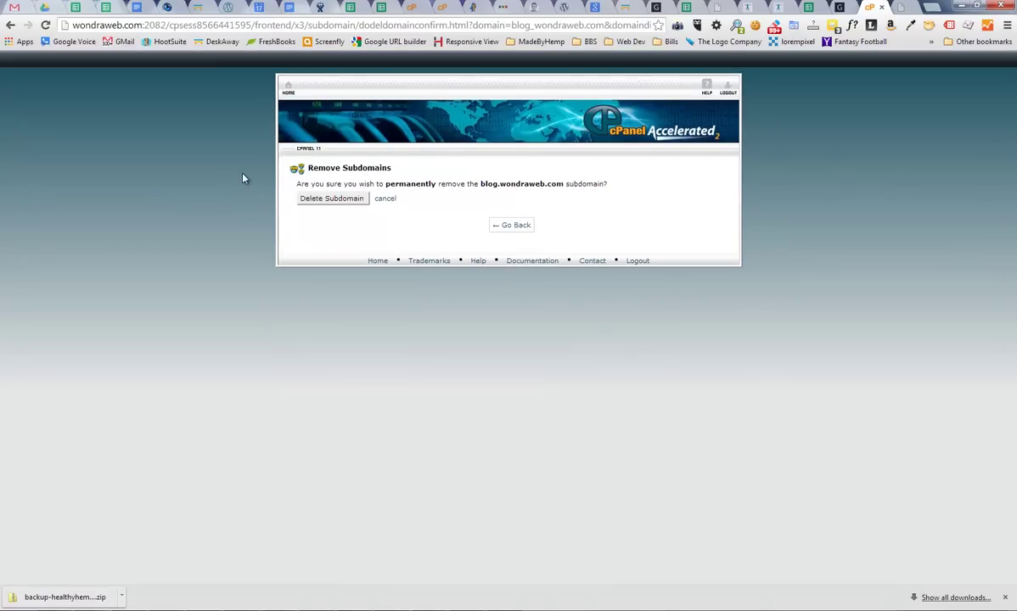
click(344, 200)
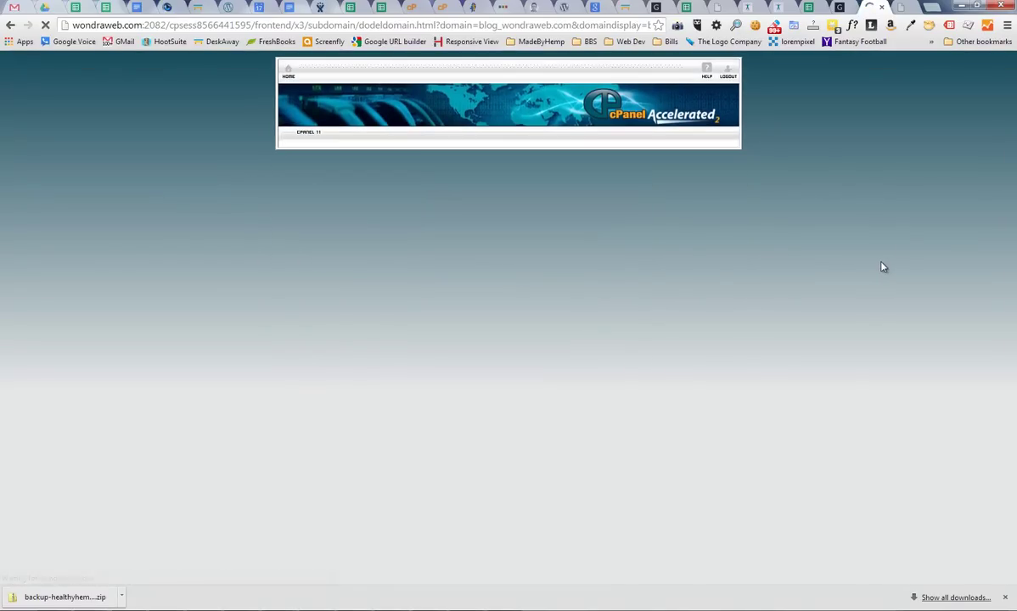
Open the Migration test site in a separate tab from the login page and check its address
click(900, 7)
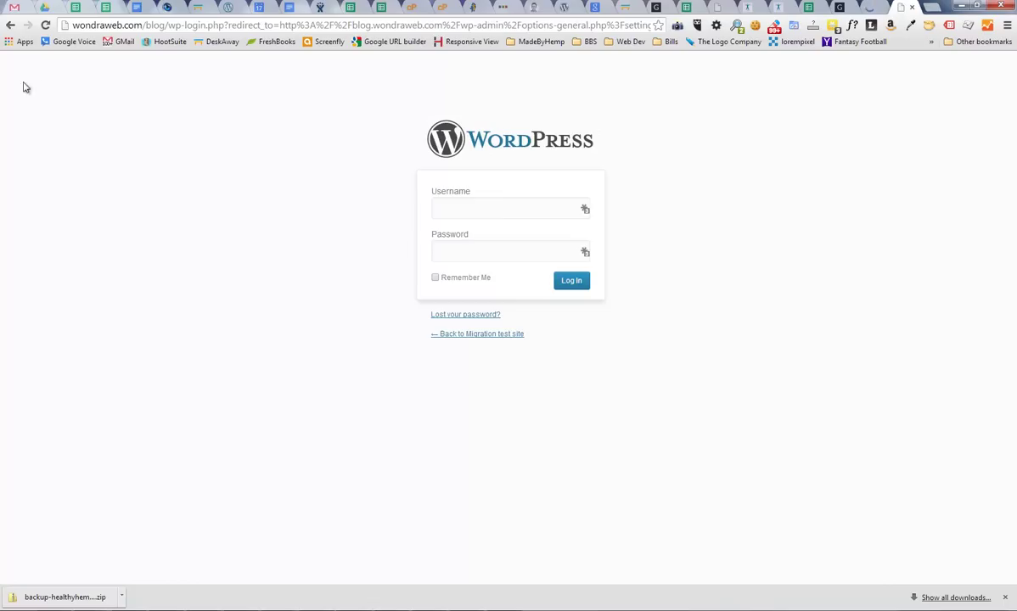
right_click(463, 338)
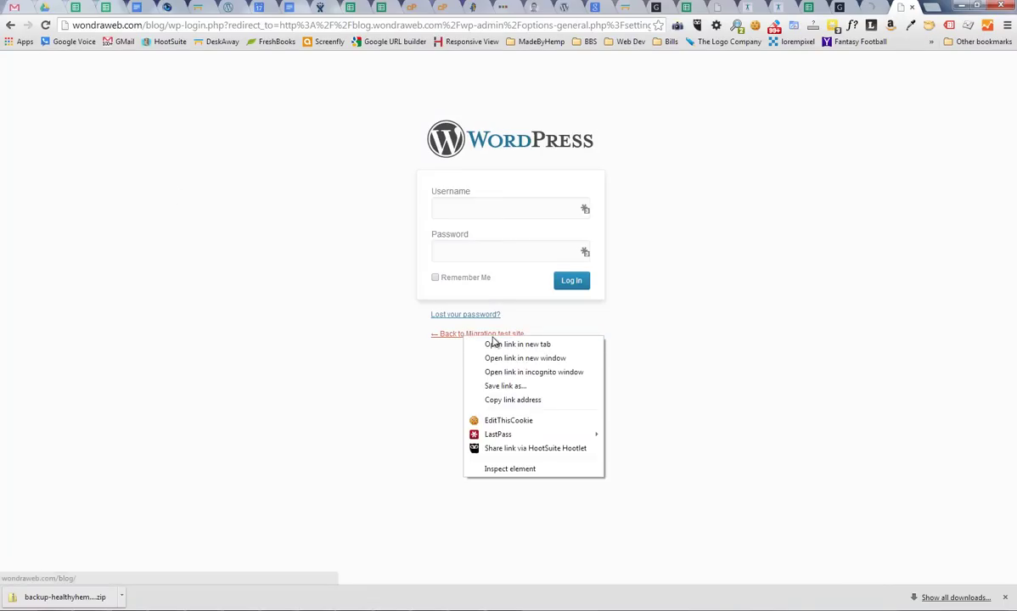
click(496, 346)
click(902, 8)
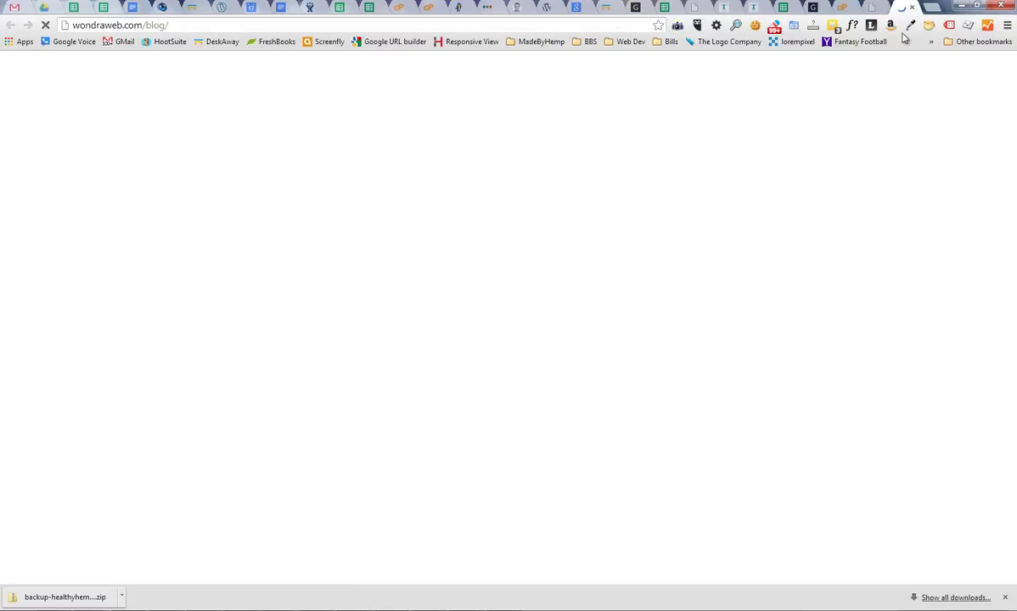
drag(73, 26, 180, 27)
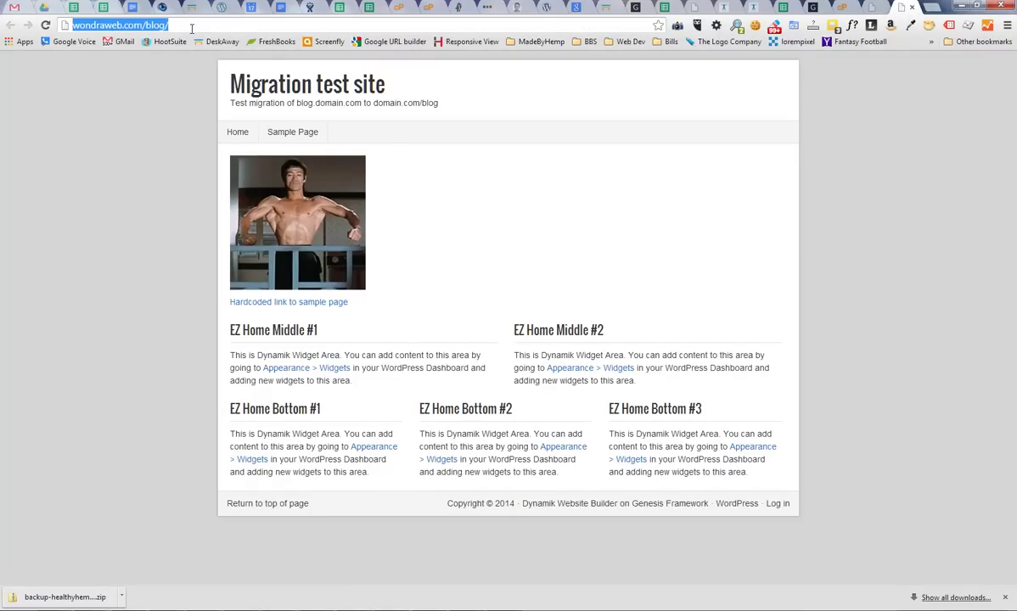
Log in to WordPress at the wondraweb.com/blog login page with the account username and password
click(883, 7)
click(499, 201)
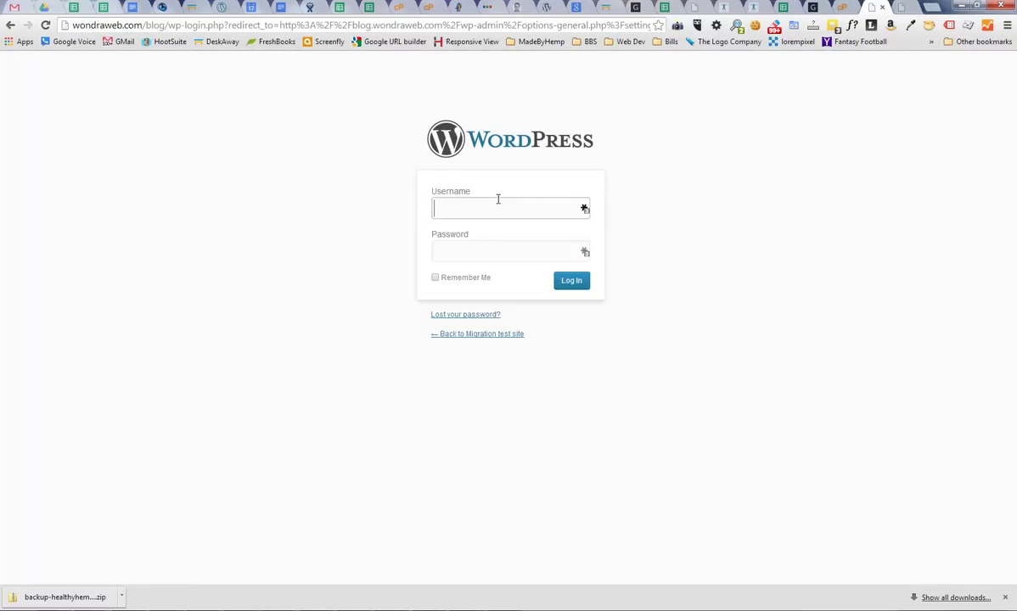
text(vincnet)
key(BackSpace)
key(BackSpace)
text(ent)
key(Tab)
text(••)
key(Return)
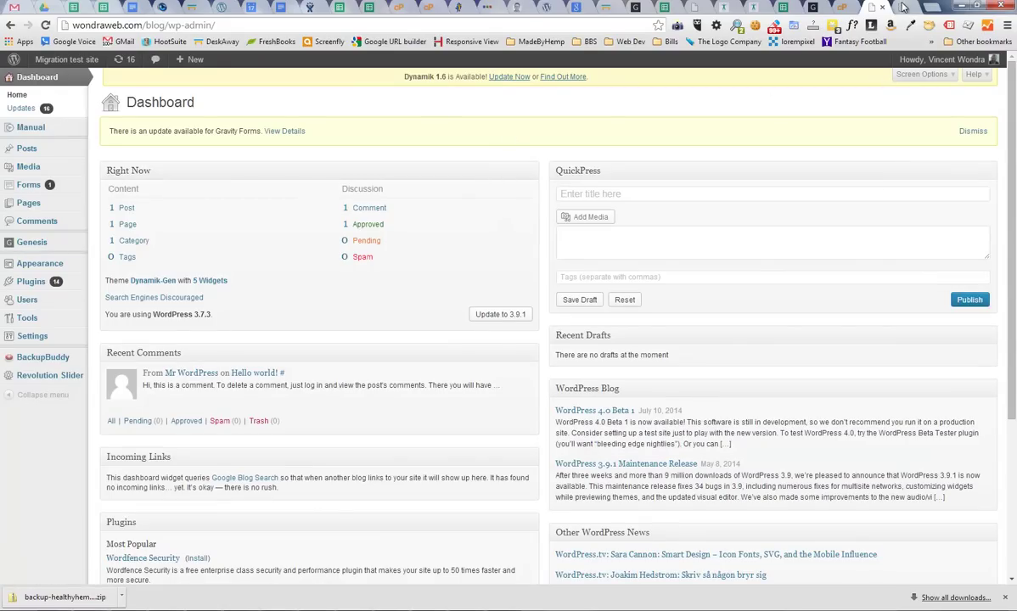
Reload the wondraweb.com/blog home page and open its picture to inspect the domain in the image address
click(904, 7)
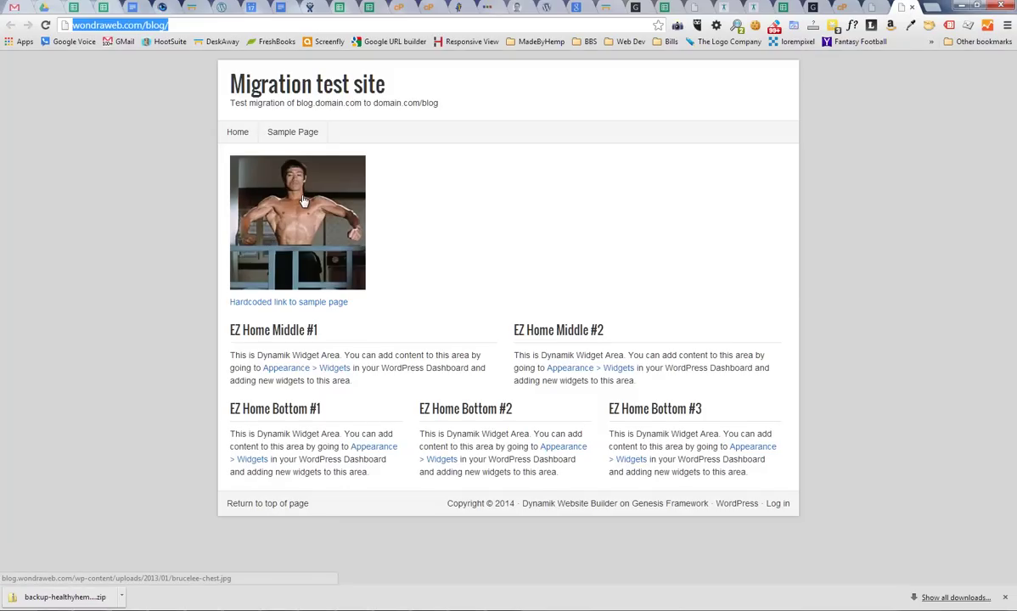
key(Return)
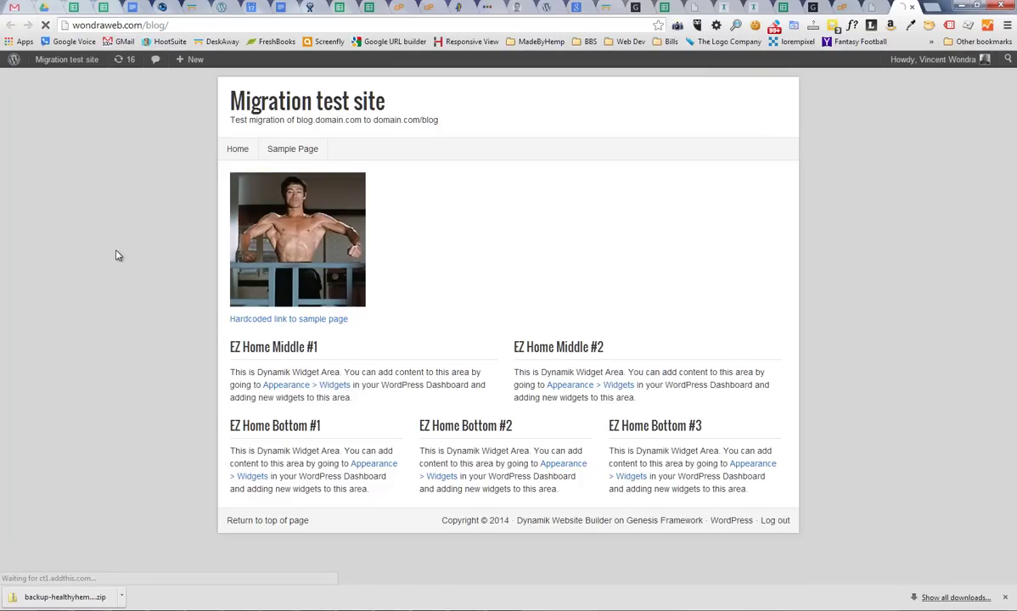
click(313, 228)
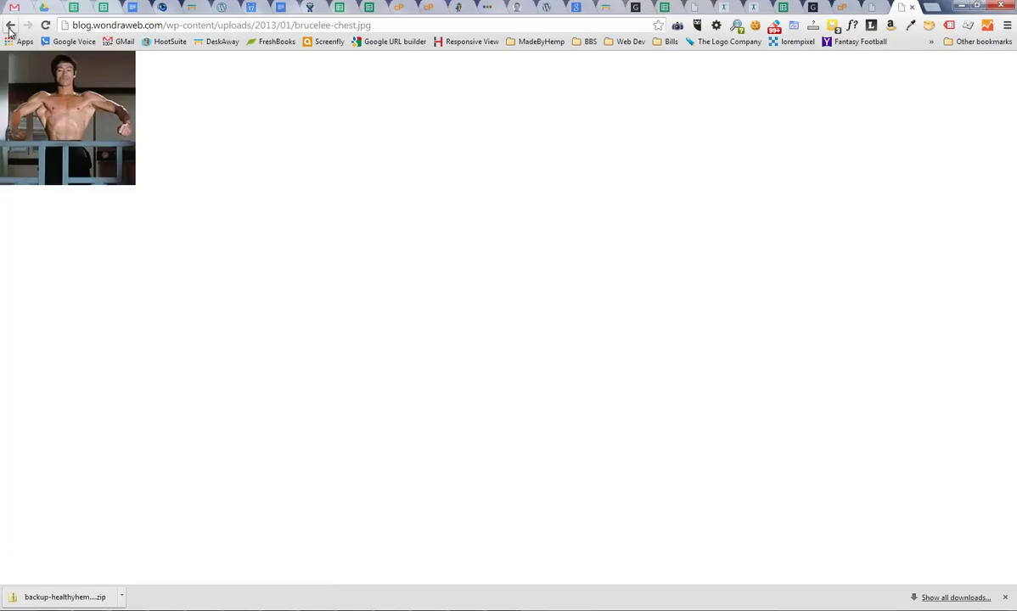
drag(161, 23, 70, 25)
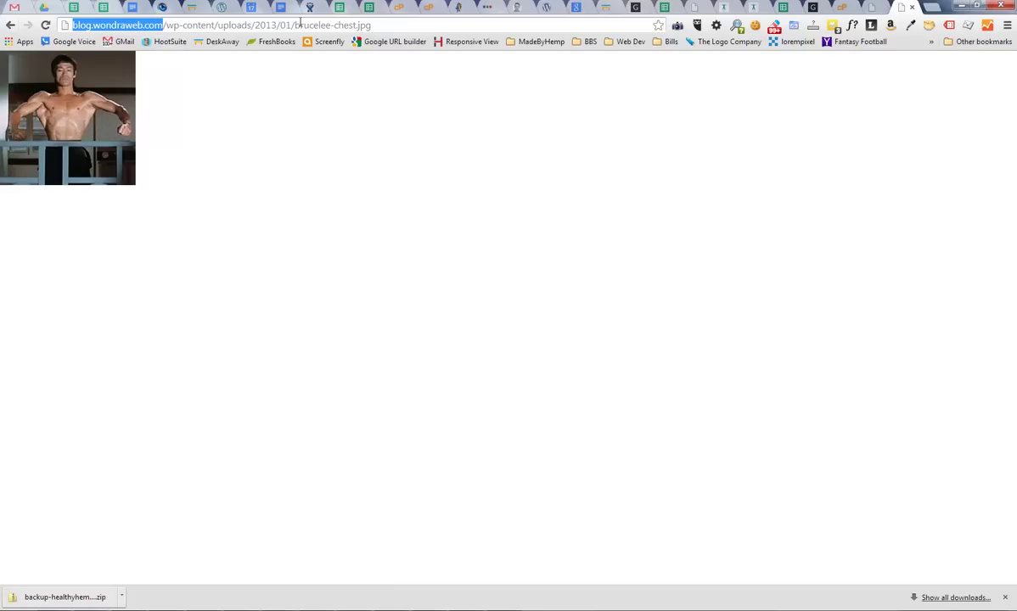
Return to the blog home page and follow the hardcoded sample page link to inspect the domain in its address
click(12, 28)
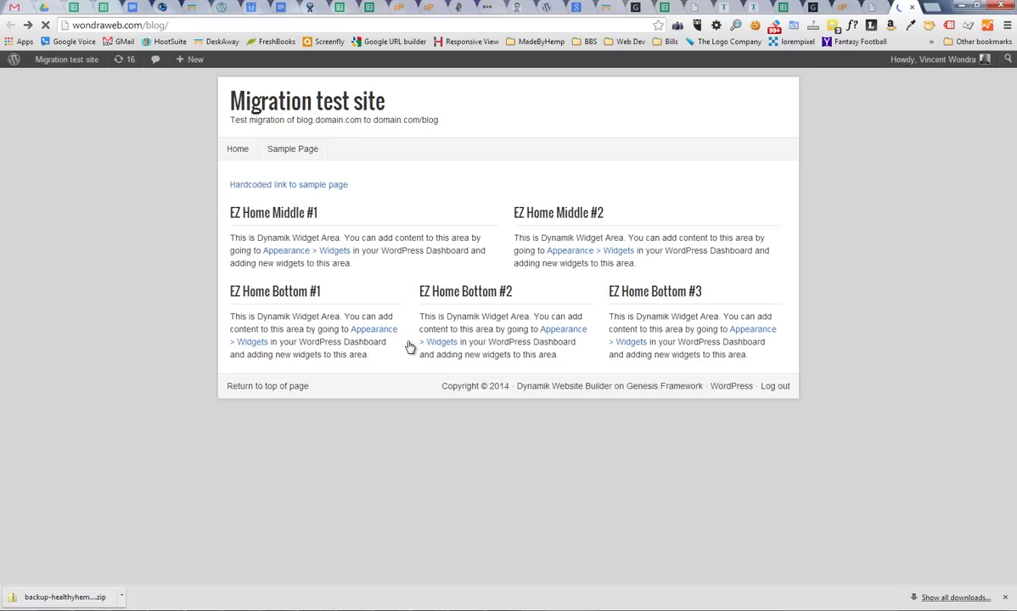
click(280, 322)
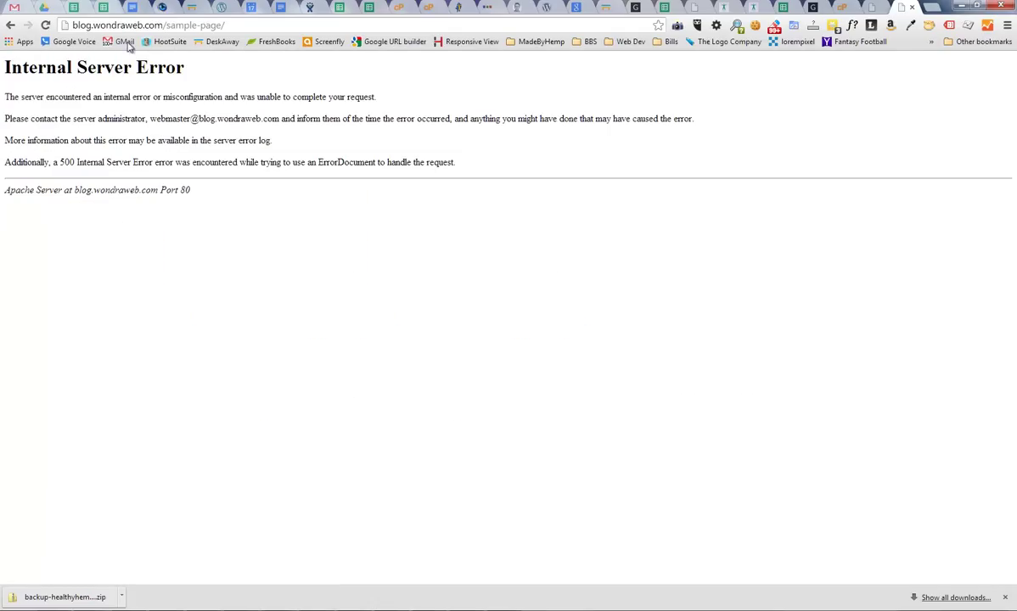
drag(230, 24, 71, 25)
Switch to the cPanel home page, launch phpMyAdmin and open the wondraw_blog database
click(843, 8)
click(288, 88)
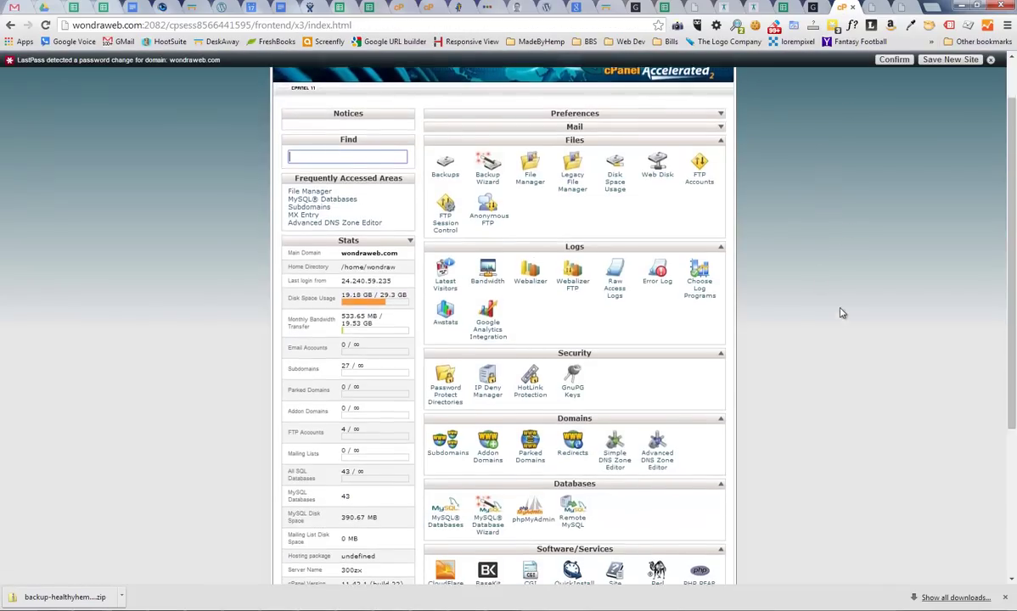
scroll(790, 293, down, 2)
click(522, 399)
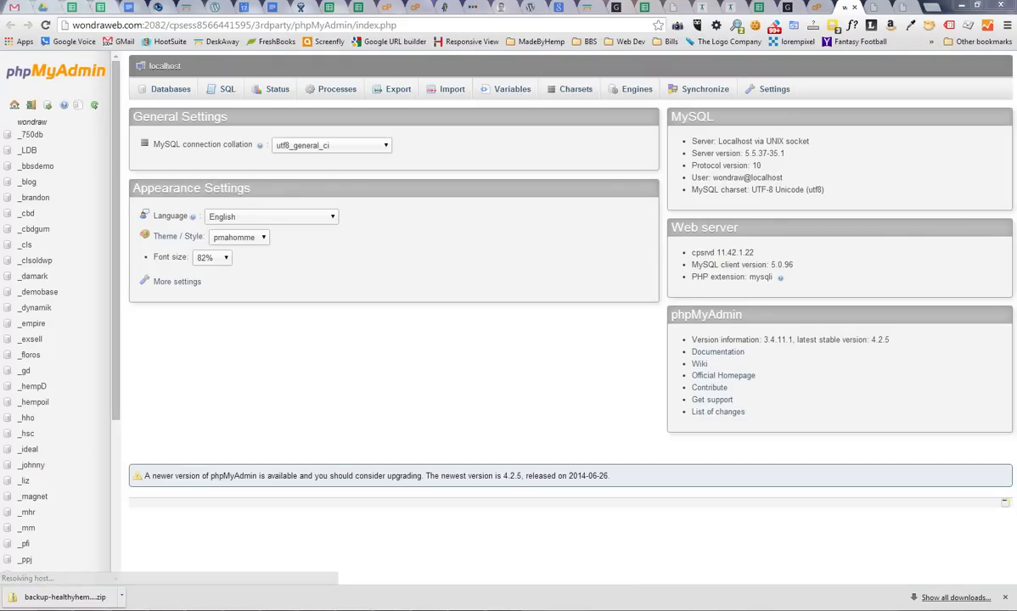
click(32, 182)
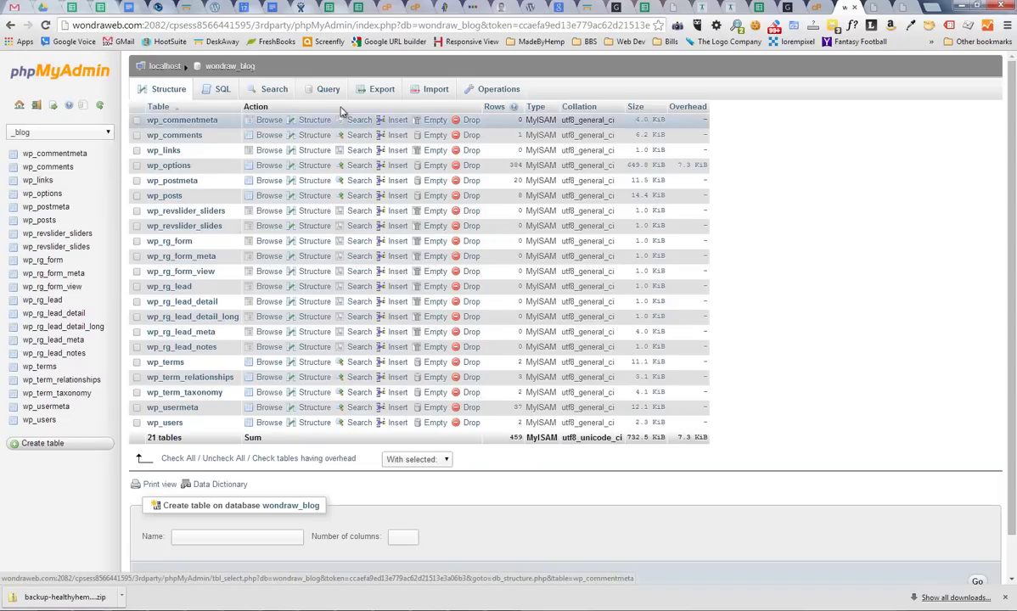
Export the wondraw_blog database with the Quick method in SQL format and save it to the Desktop as wondraw_blog.sql
click(383, 91)
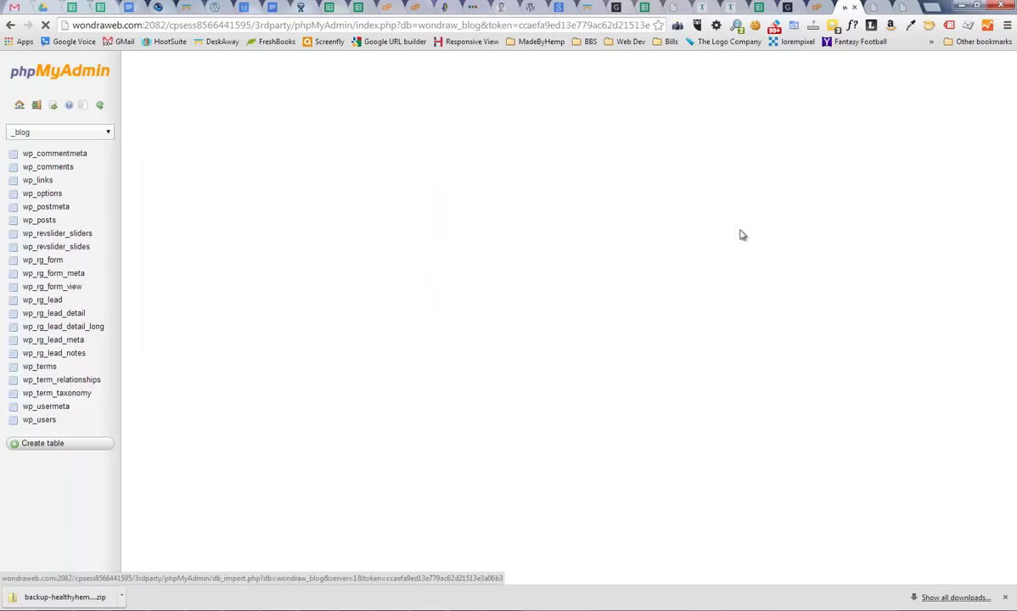
click(156, 291)
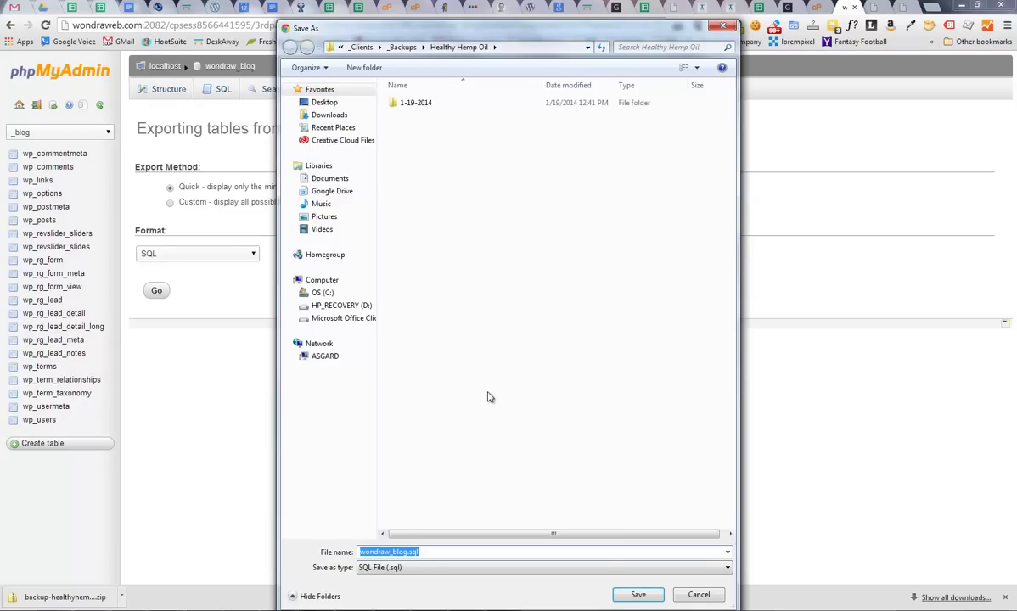
click(330, 98)
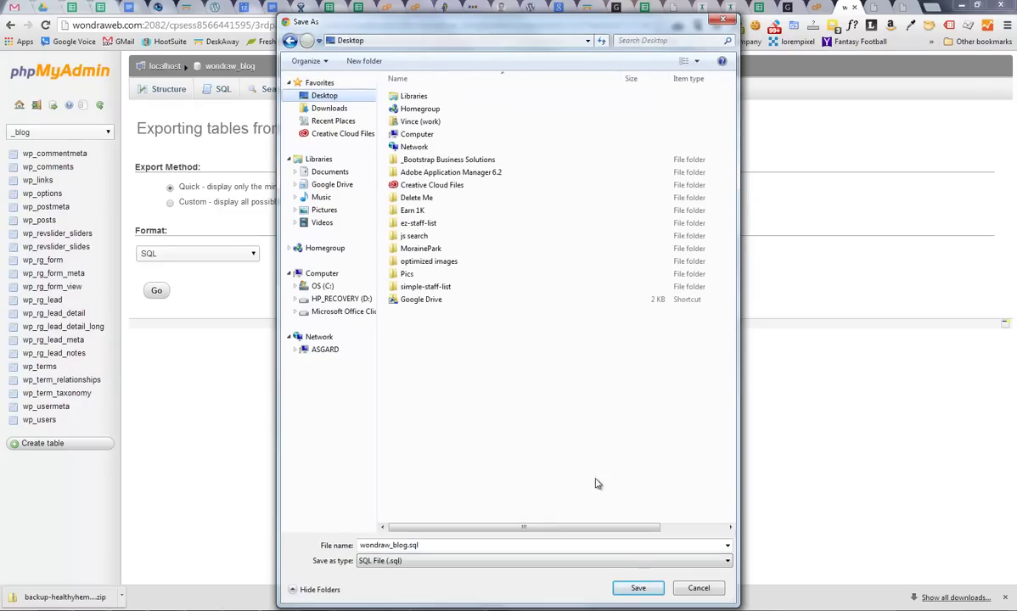
click(638, 588)
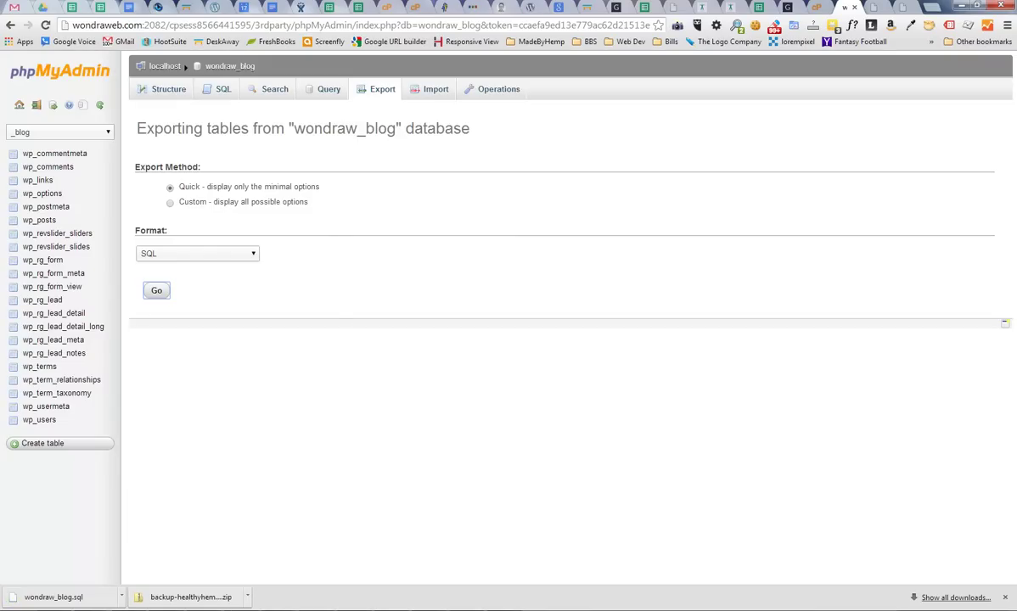
Minimize the open windows, including Notepad++, the browser and FileZilla, to expose the desktop
drag(2, 43, 515, 47)
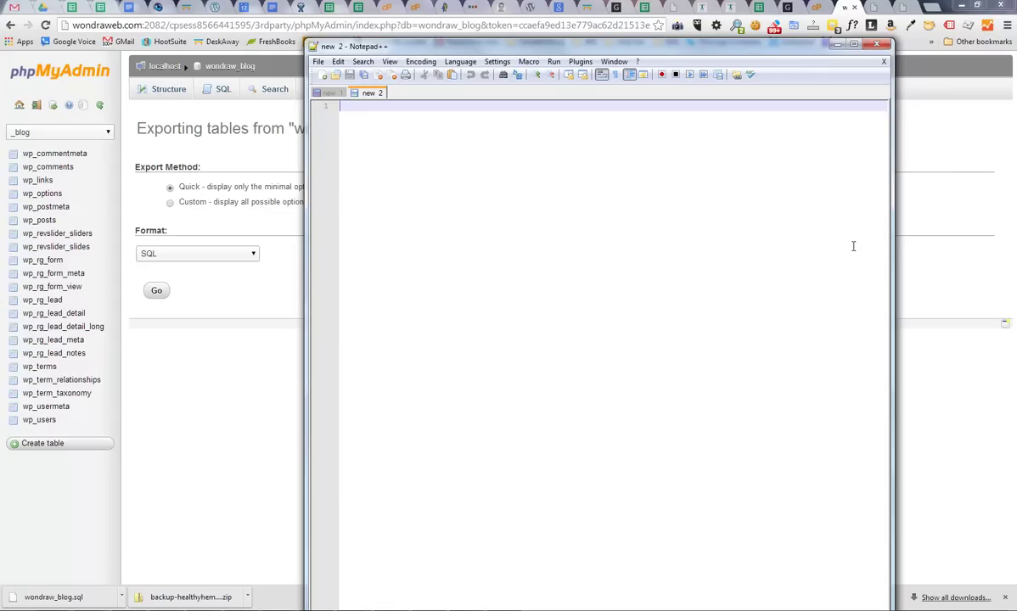
click(836, 44)
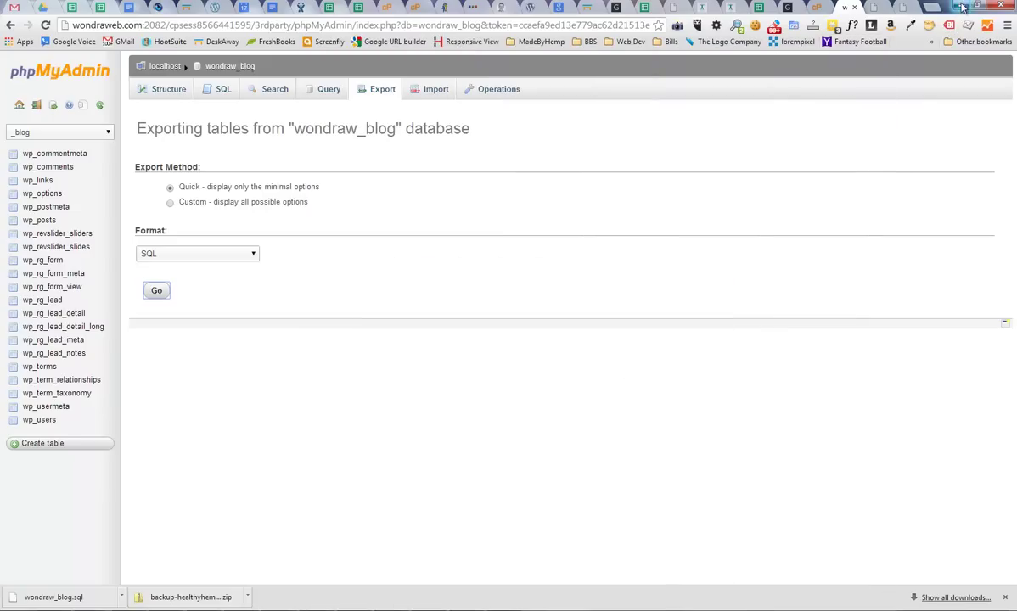
click(962, 7)
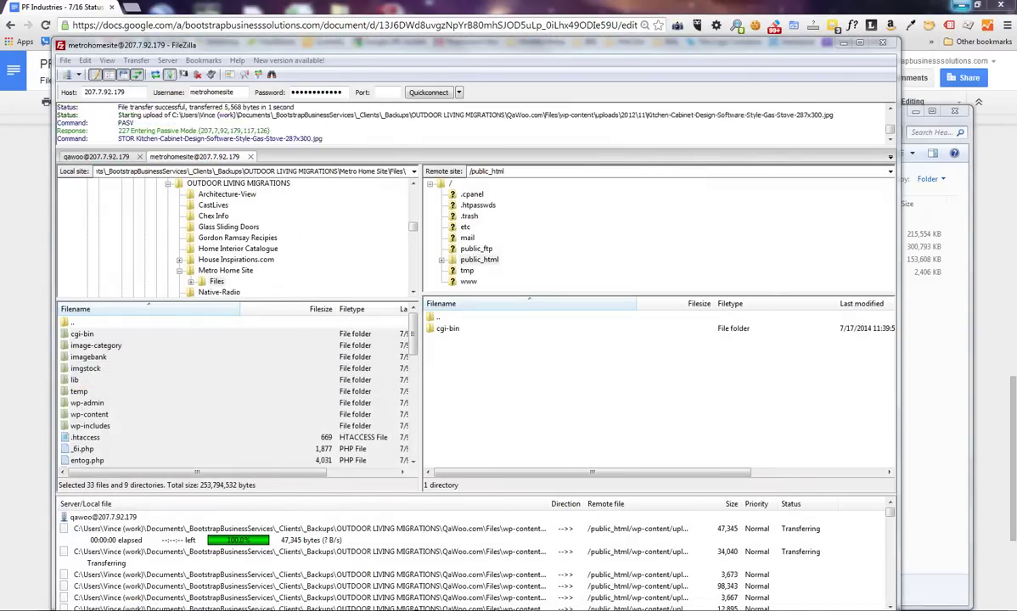
click(844, 42)
click(1014, 609)
double_click(544, 19)
double_click(507, 12)
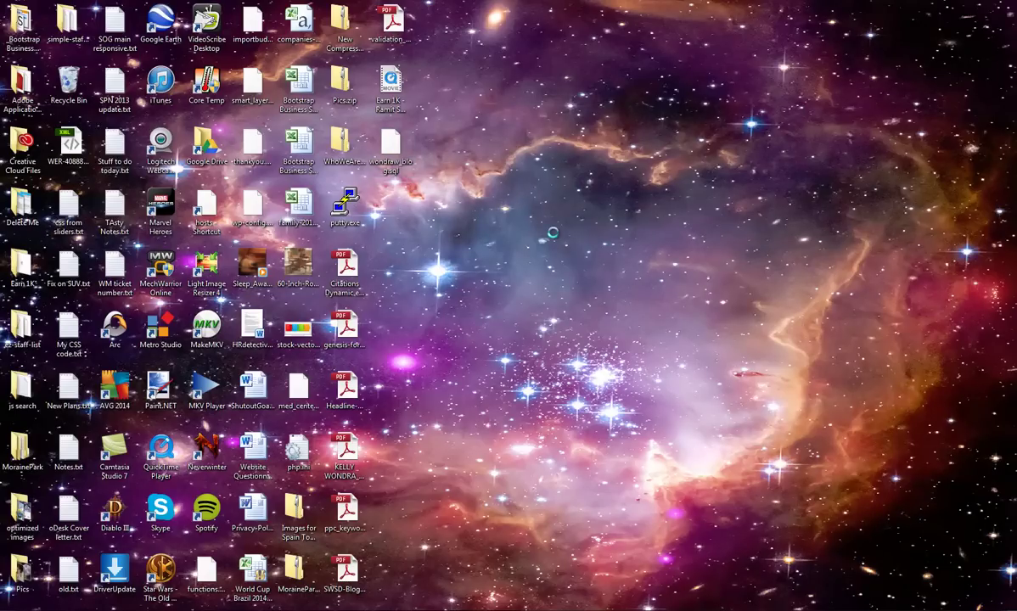
Create a desktop folder named "db find replace" and move the exported wondraw_blog.sql file into it
right_click(521, 203)
mouse_move(552, 222)
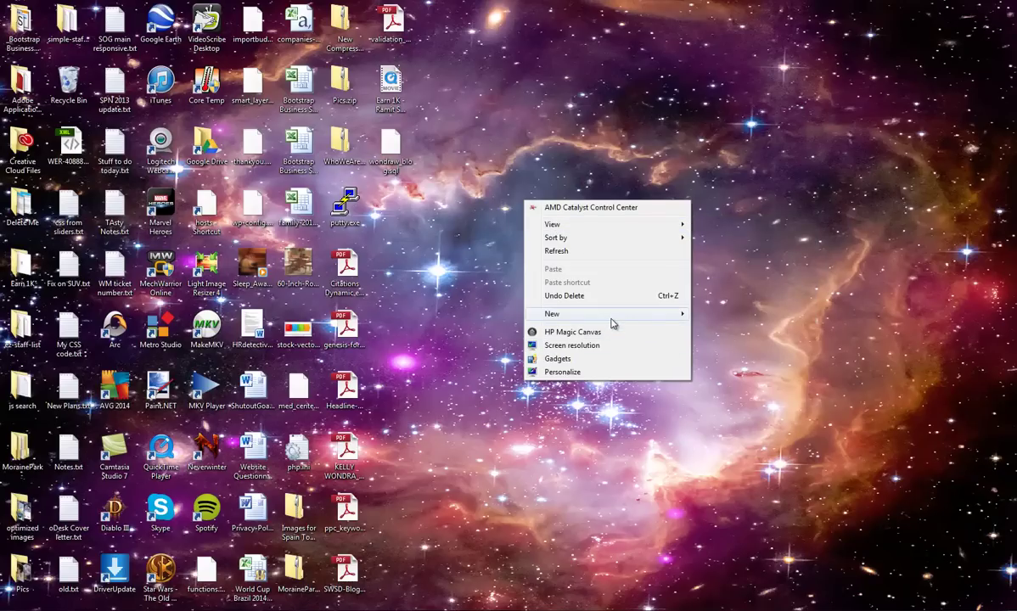
mouse_move(610, 324)
click(684, 314)
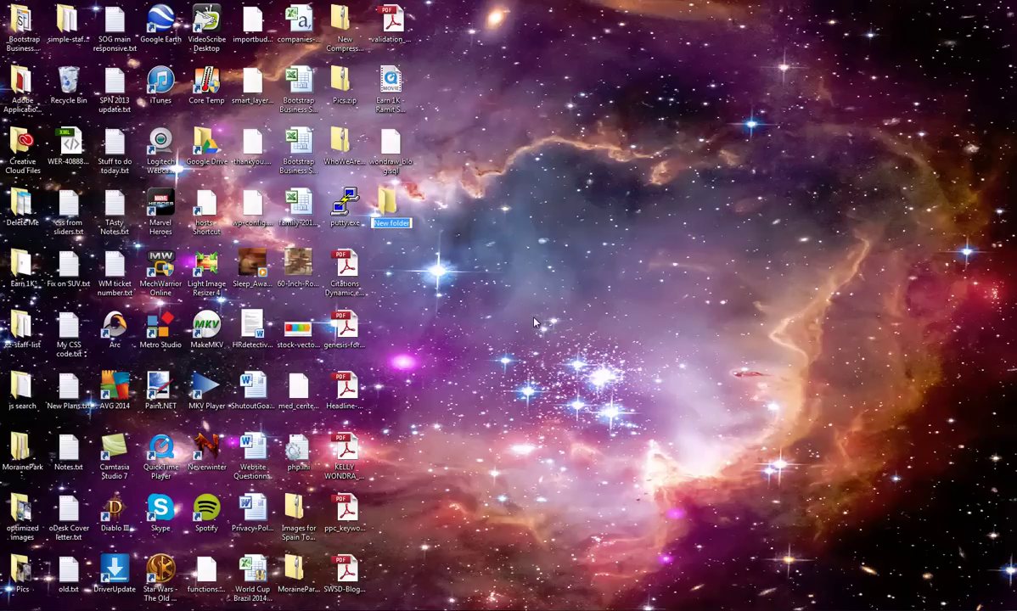
text(db find replace)
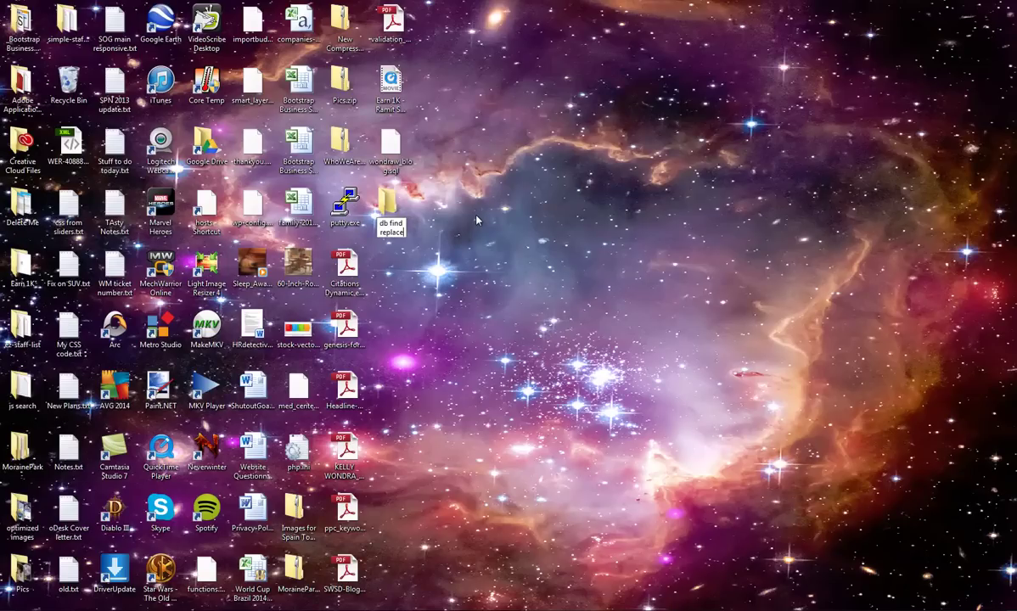
key(Return)
drag(390, 143, 392, 218)
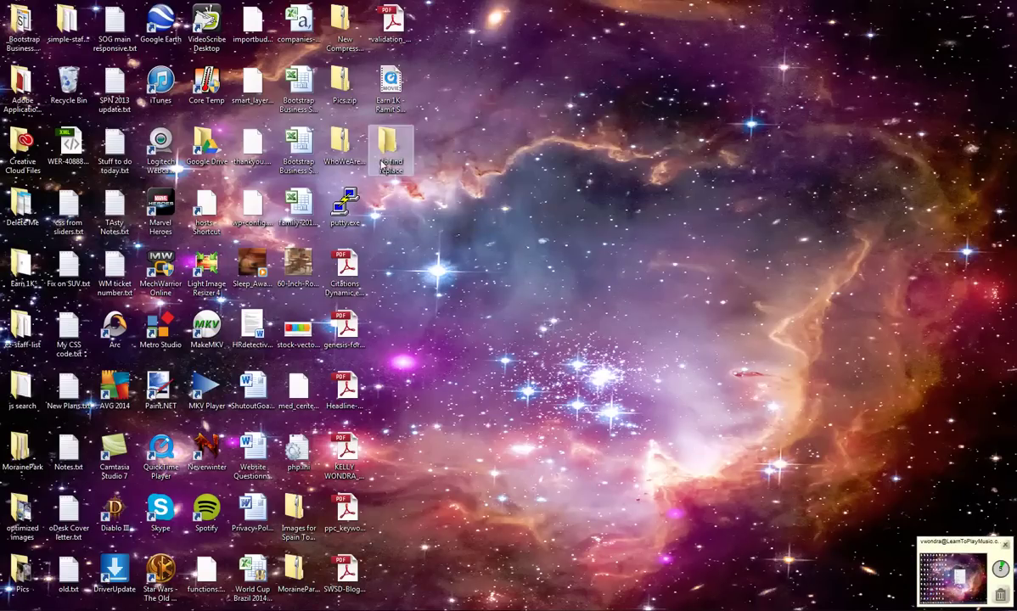
Switch to Notepad++ and set up Find in Files to search for blog.wondraweb.com and replace it with wondraweb.com/blog
click(467, 610)
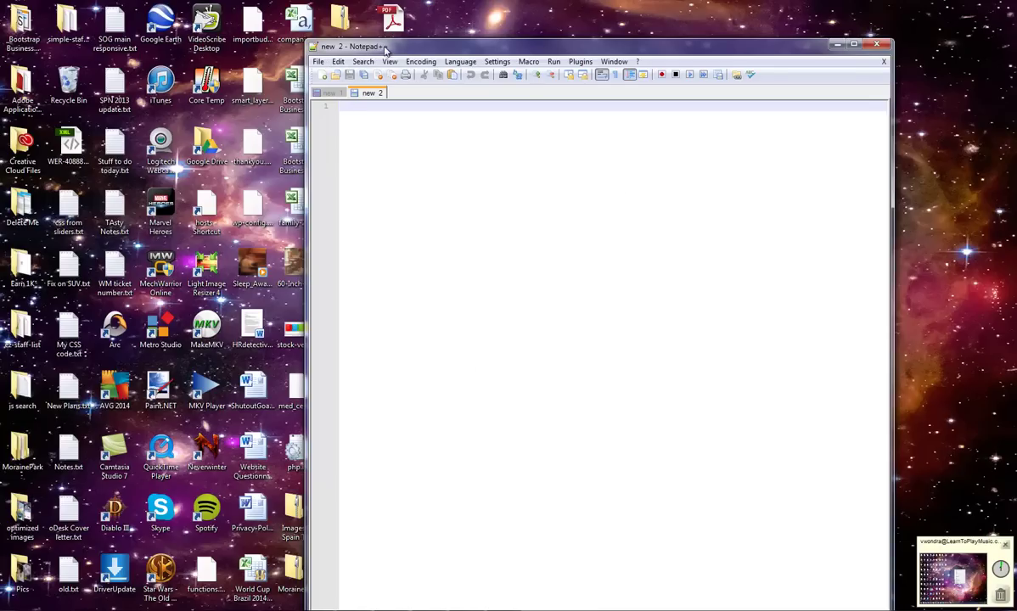
click(364, 63)
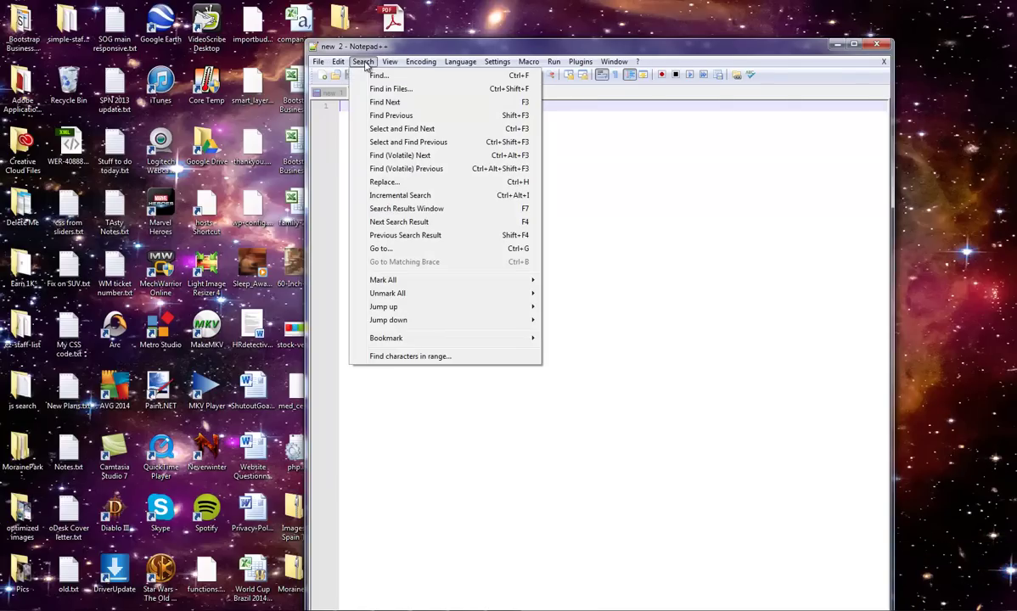
click(391, 90)
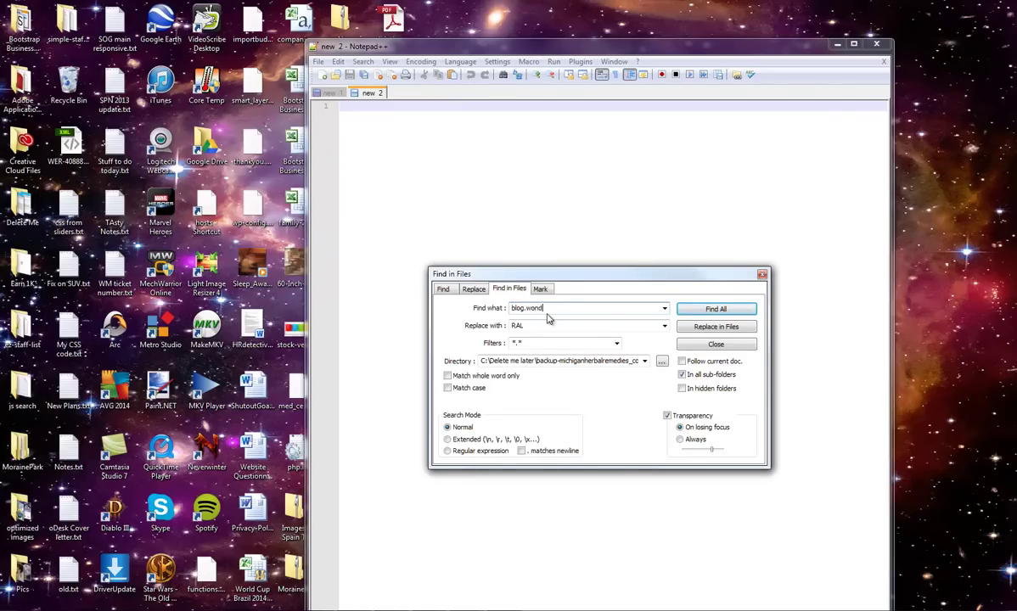
key(Tab)
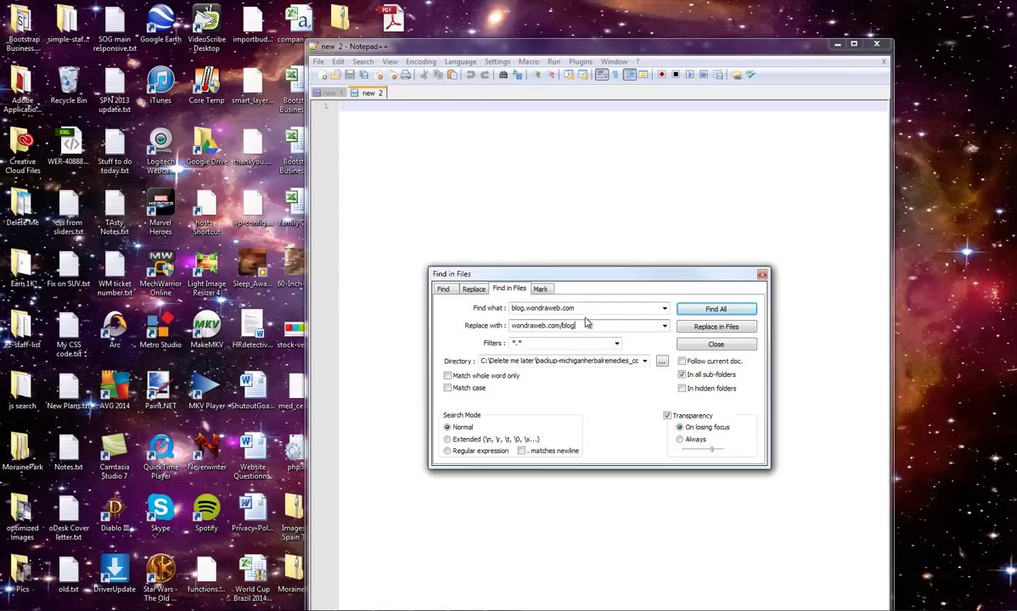
Set the search directory to the "db find replace" folder on the Desktop
click(662, 363)
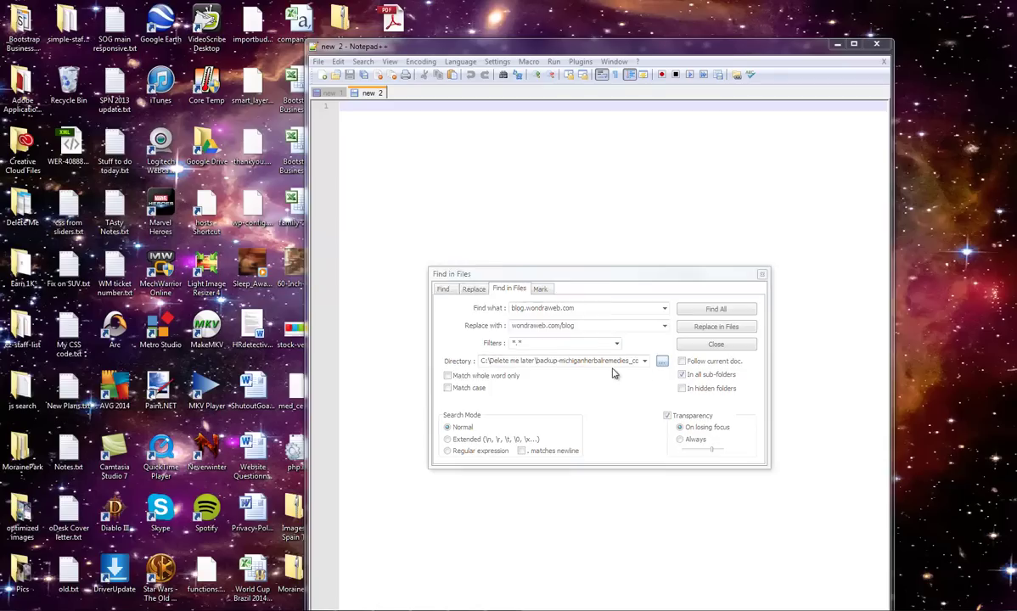
drag(590, 287, 596, 257)
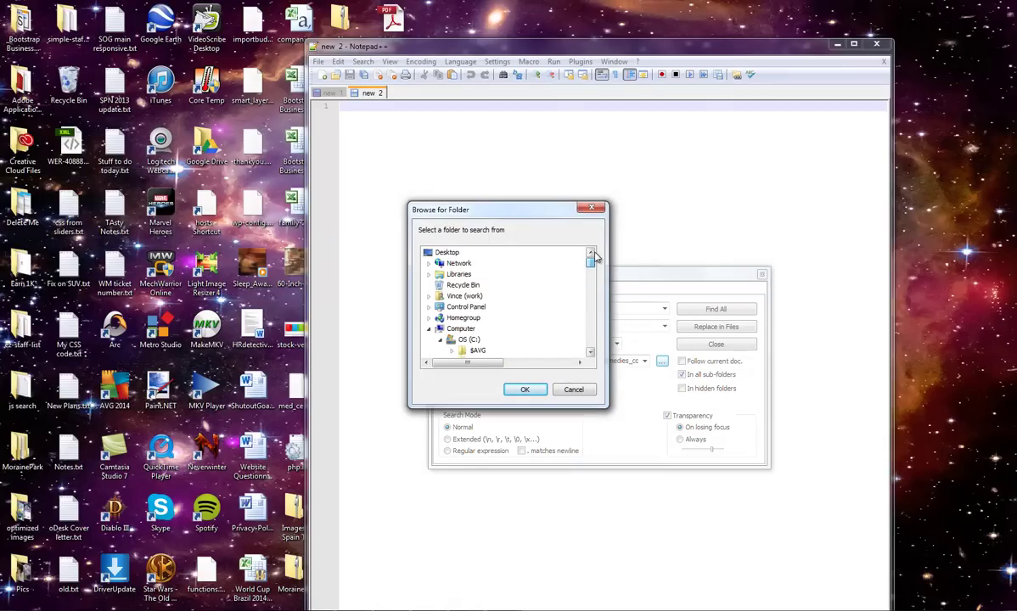
click(430, 329)
scroll(509, 306, down, 2)
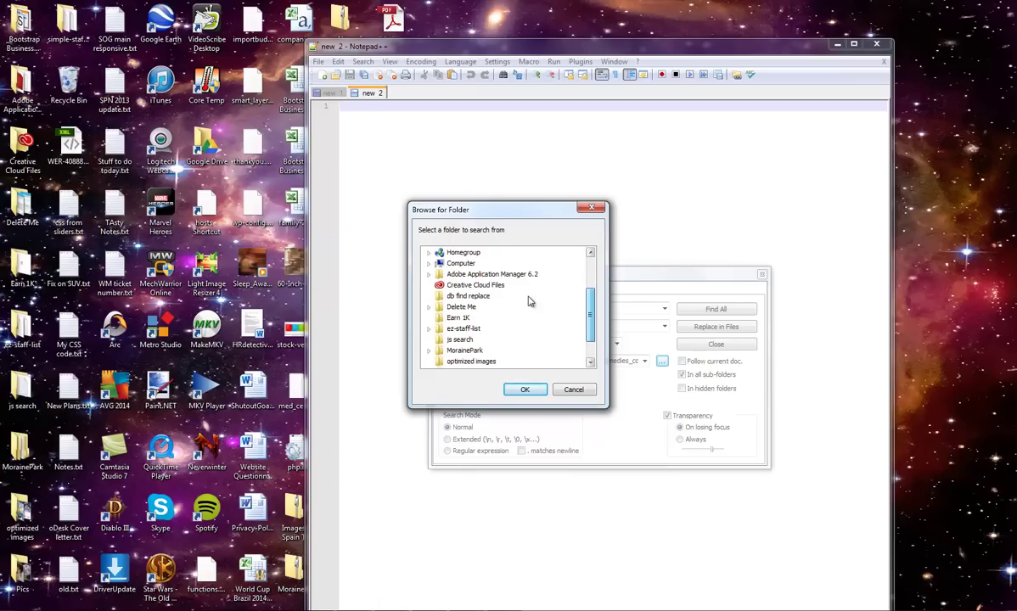
click(458, 297)
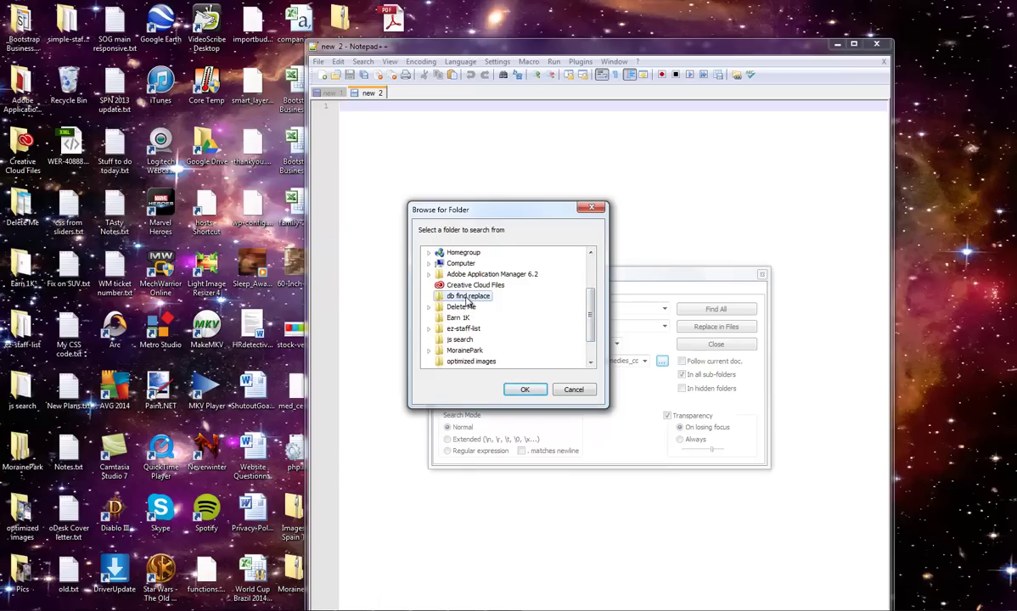
click(520, 390)
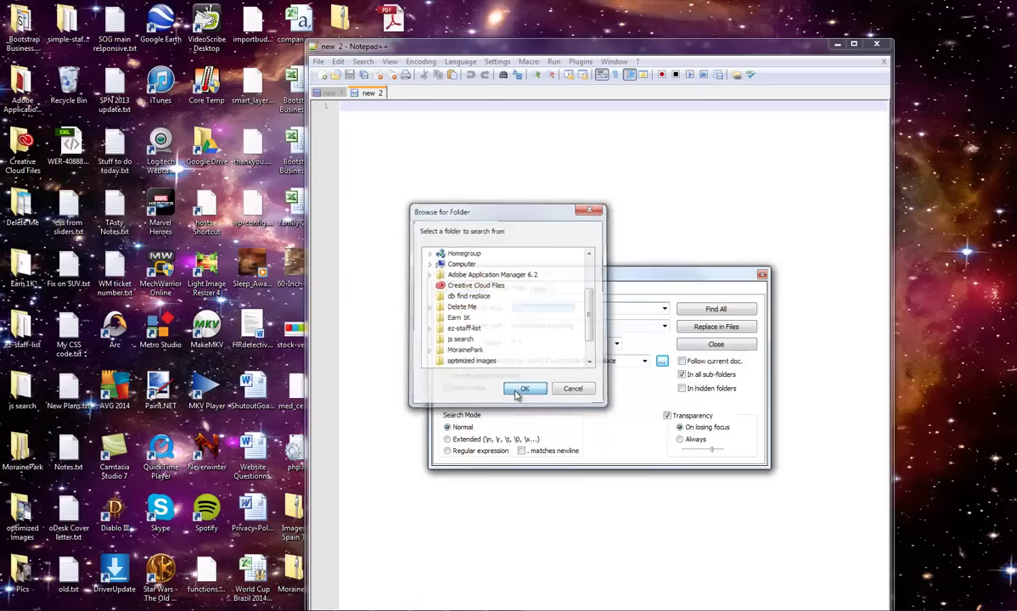
Run the replacement on all files in the chosen folder, then put Notepad++ away without saving or discarding its open notes
click(718, 328)
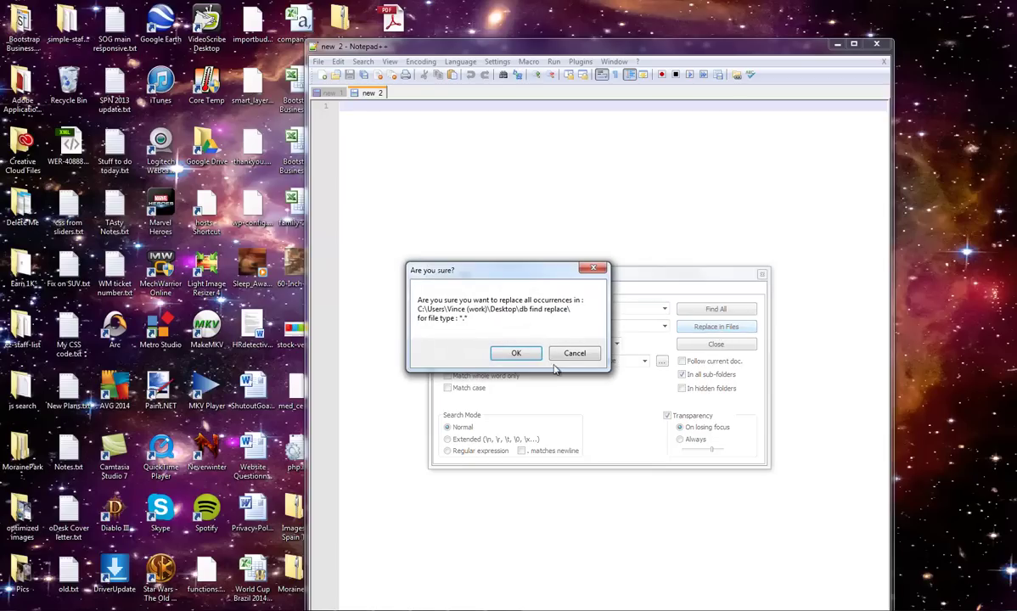
click(513, 352)
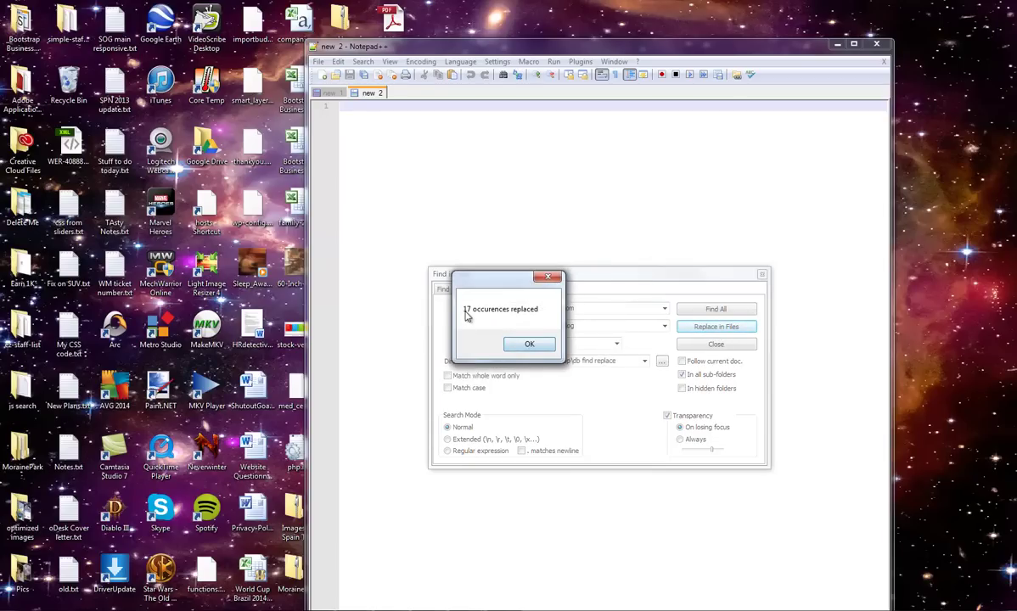
click(525, 344)
click(762, 275)
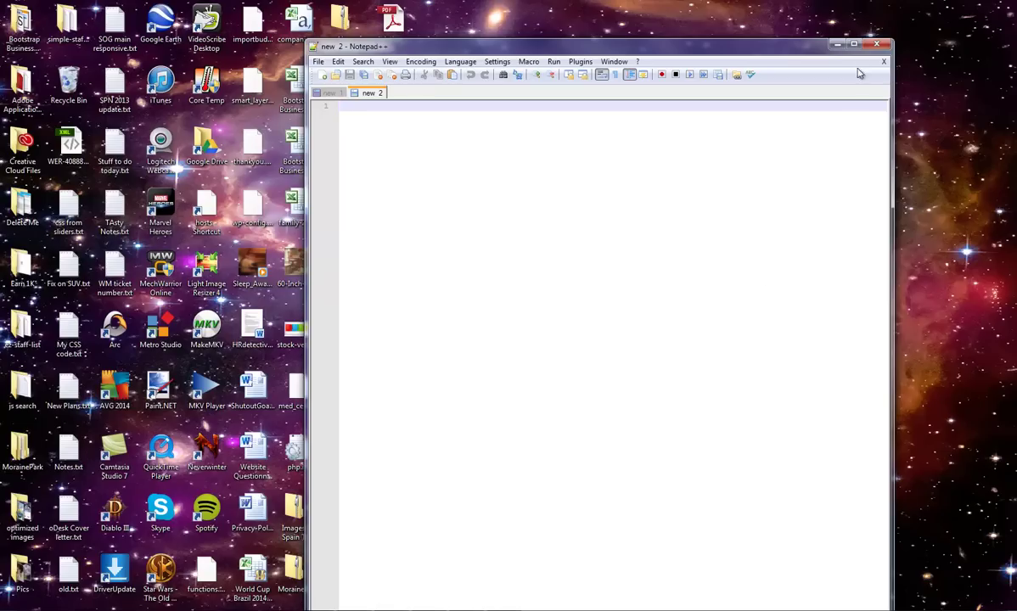
click(877, 48)
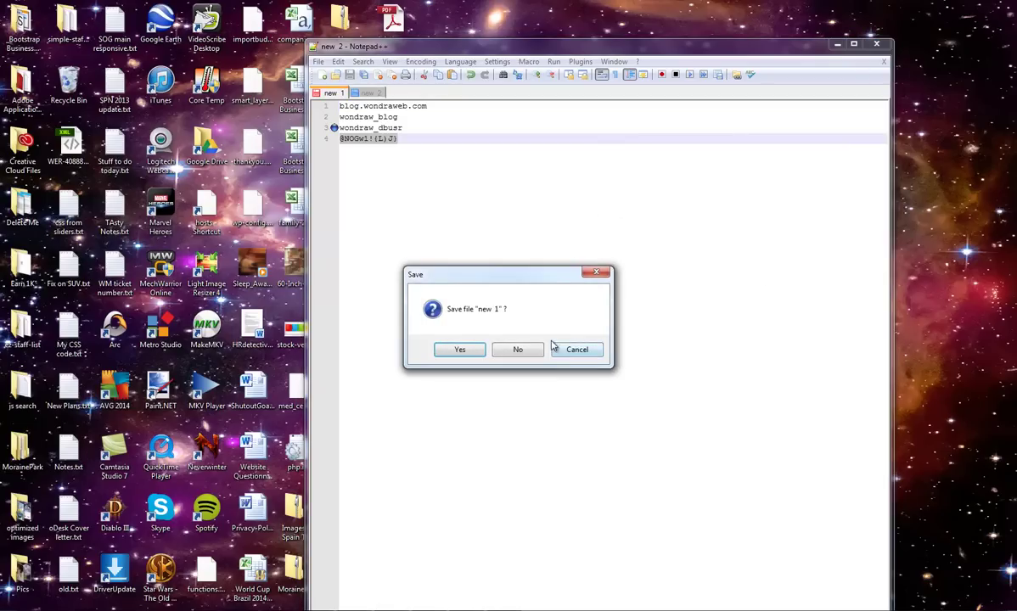
click(584, 350)
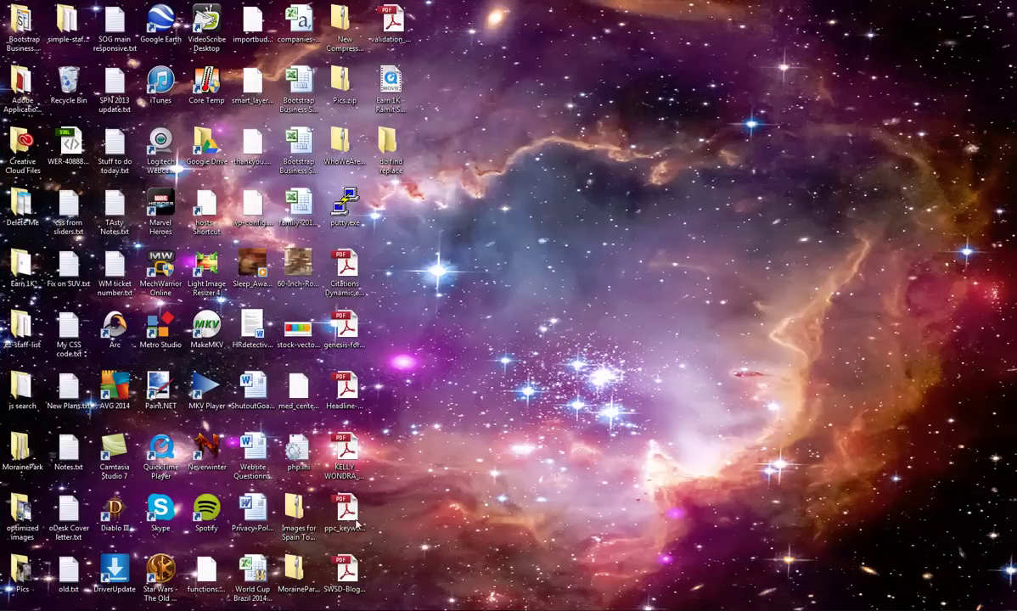
Switch back to cPanel in the browser and open the MySQL Databases page
mouse_move(339, 610)
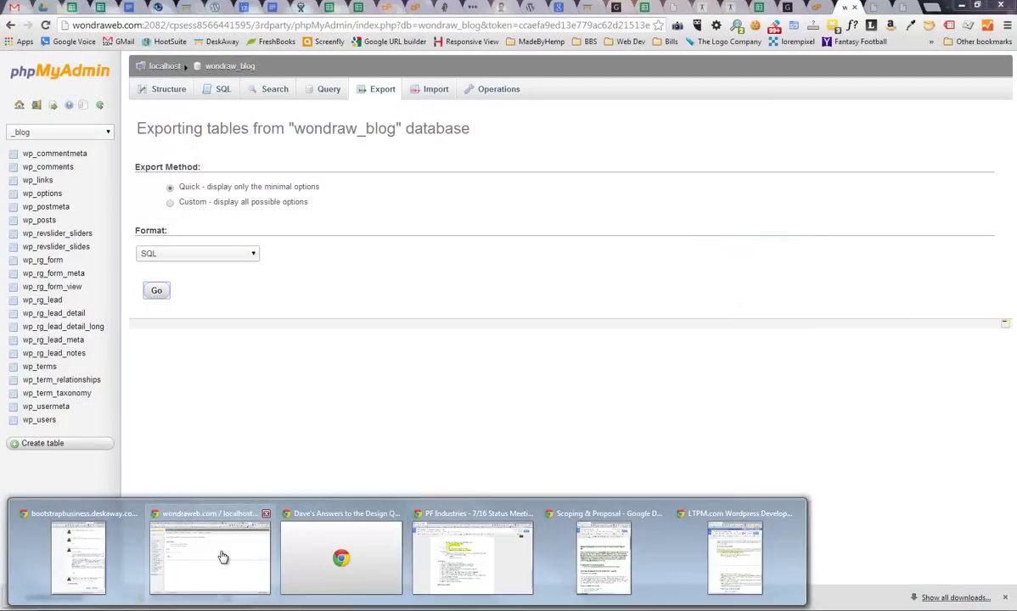
click(222, 557)
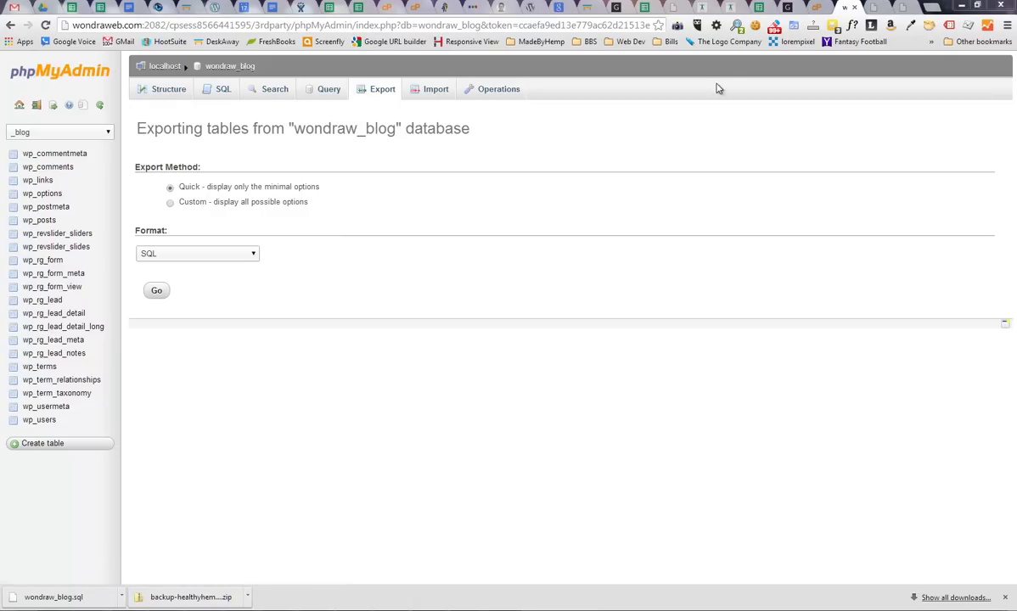
click(814, 8)
scroll(764, 293, down, 3)
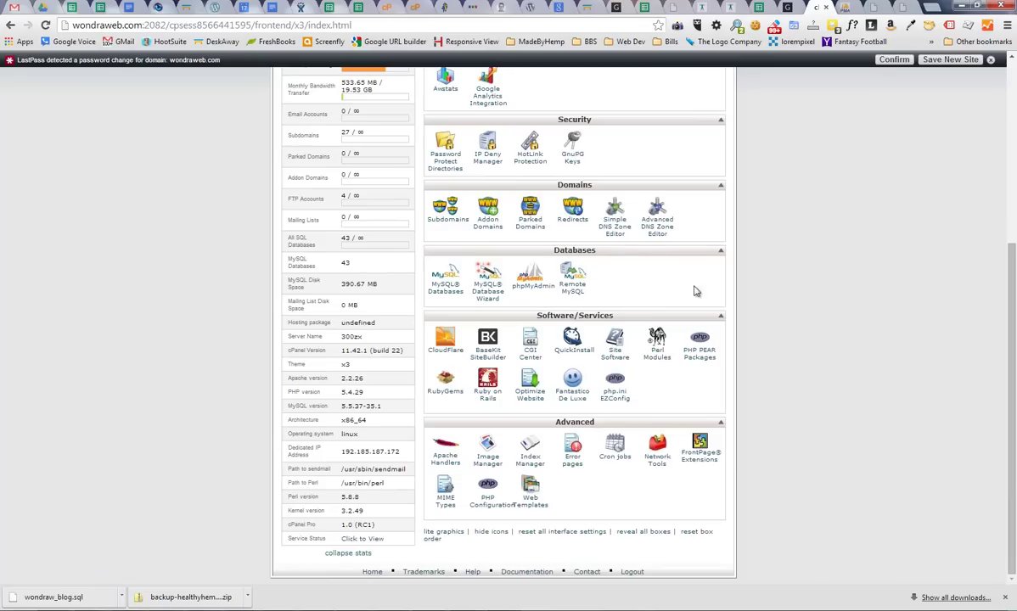
click(450, 291)
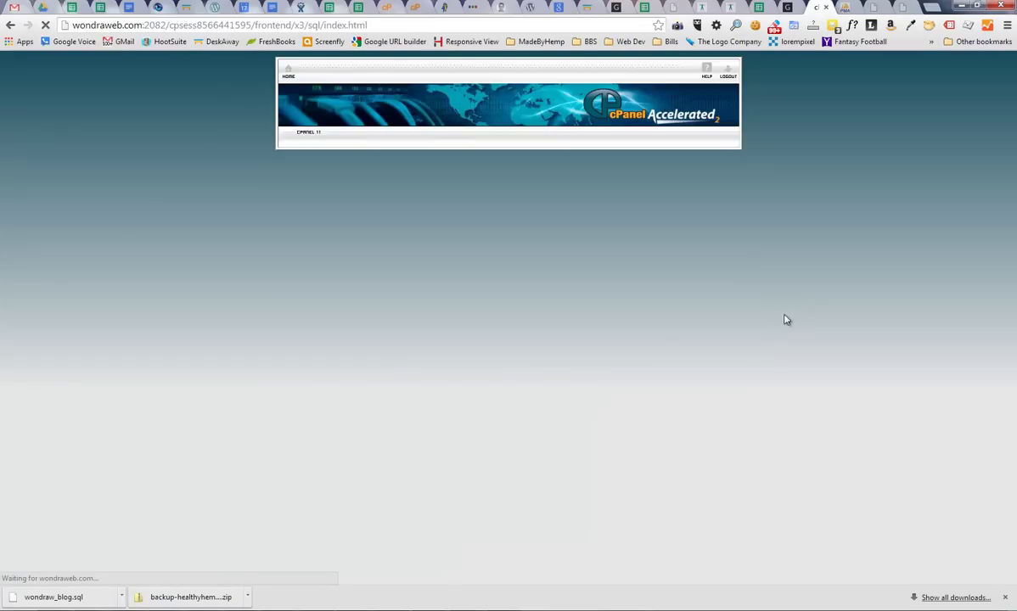
Create a new MySQL database named wondraw_blog2 and return to the MySQL Databases page
click(447, 282)
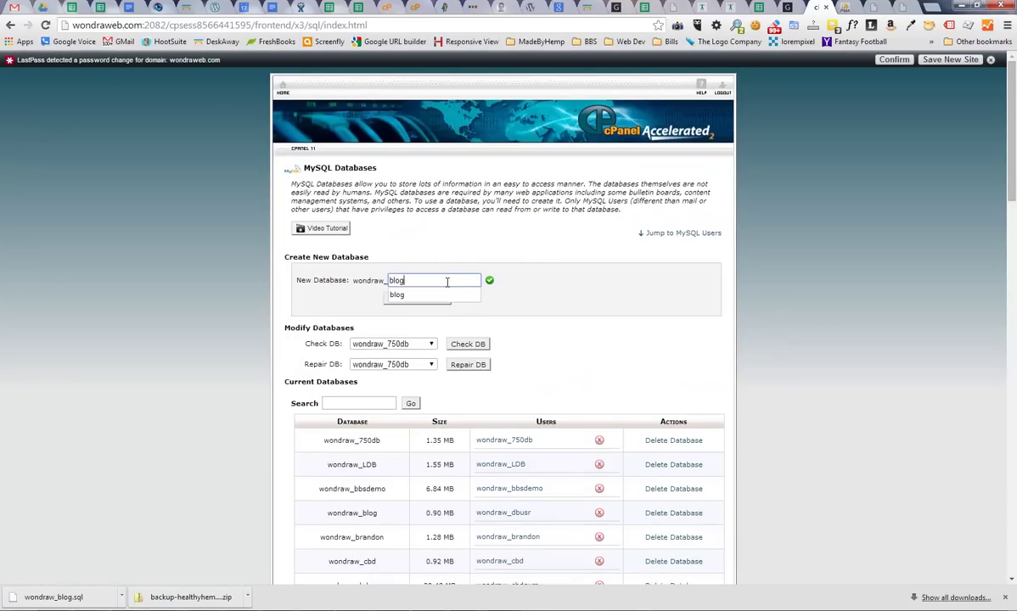
text(2)
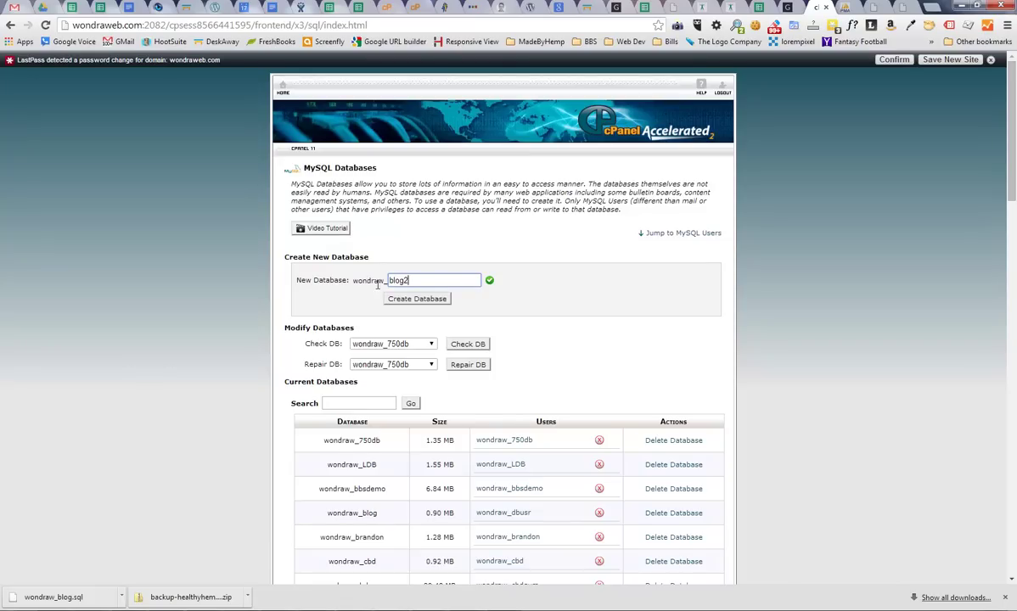
click(411, 299)
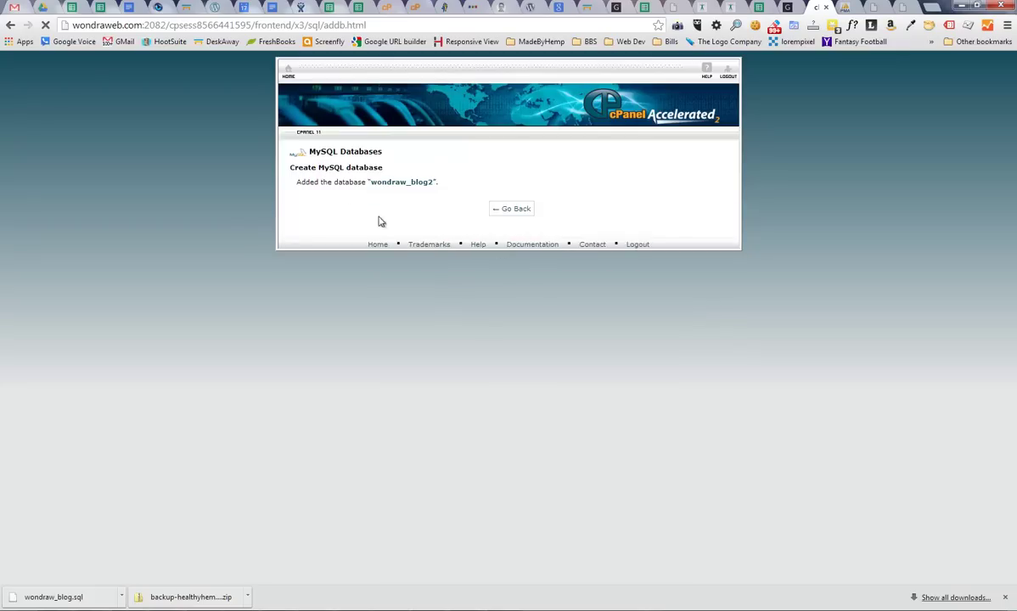
click(508, 209)
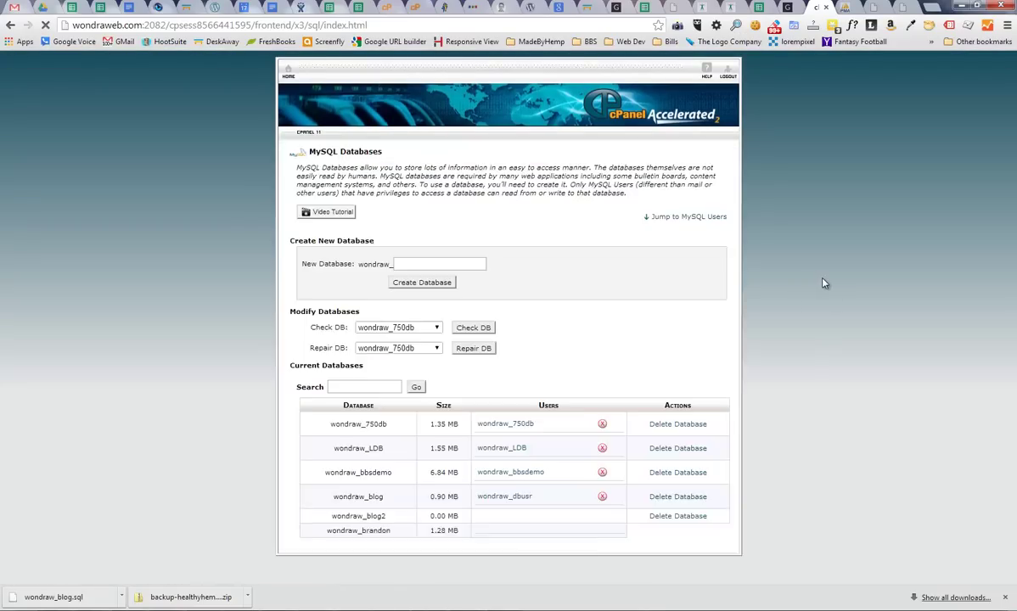
Add the user wondraw_dbusr to the wondraw_blog2 database with all privileges and return to the MySQL Databases page
scroll(823, 284, down, 10)
scroll(645, 288, up, 2)
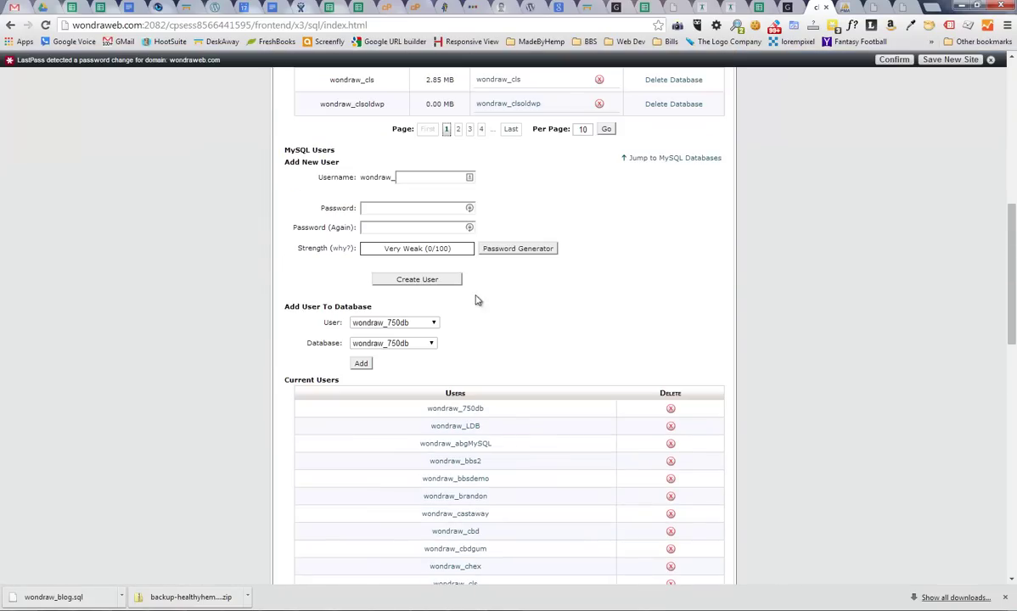
click(377, 323)
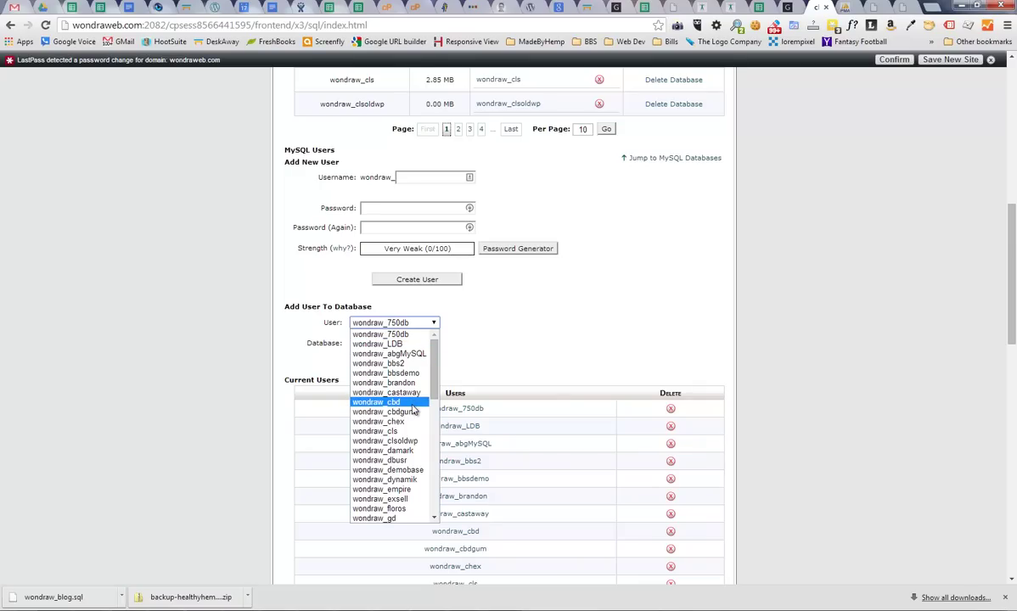
click(379, 460)
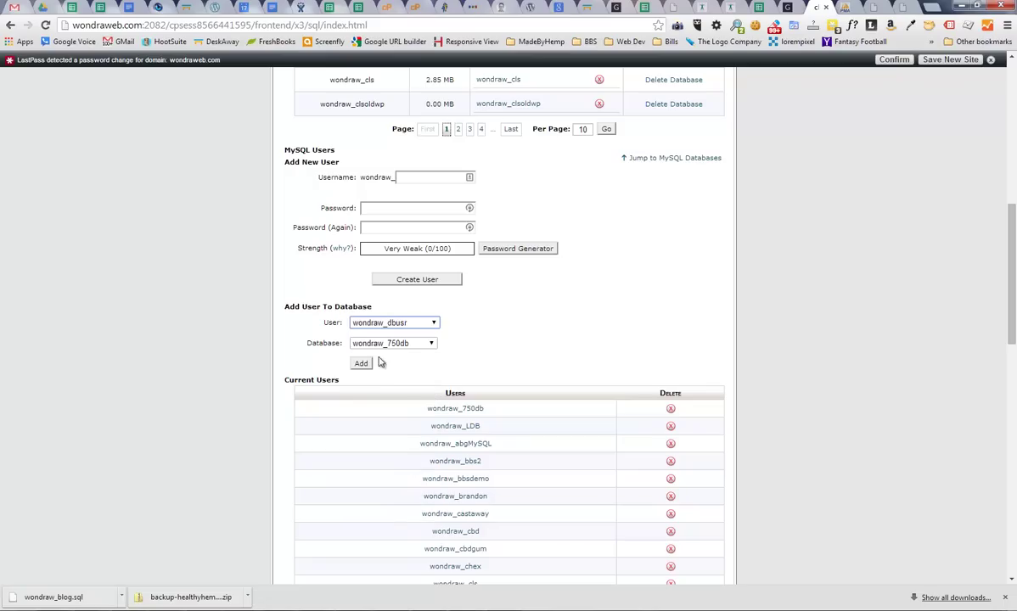
click(393, 344)
click(391, 388)
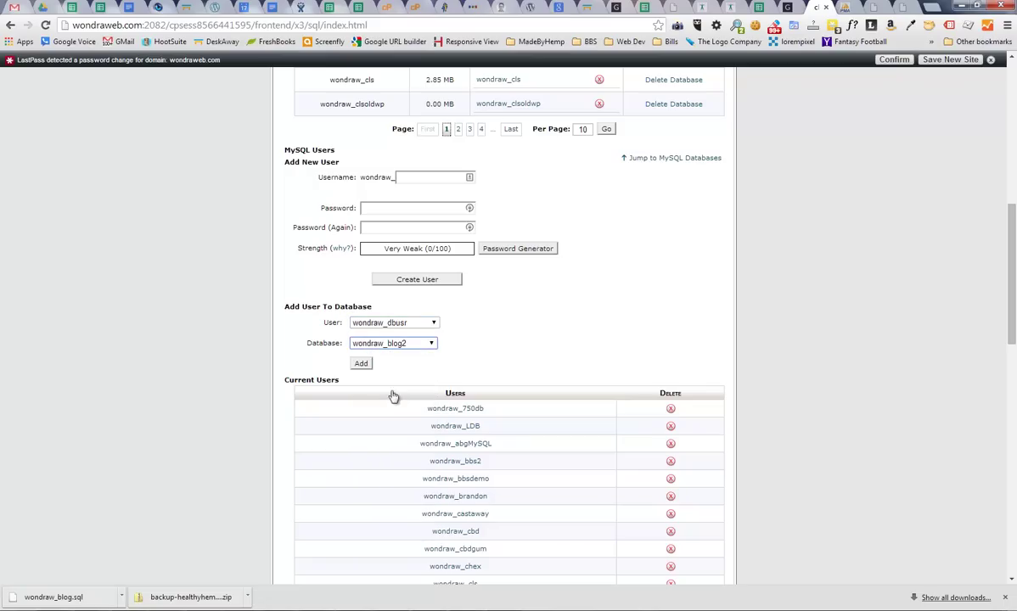
click(363, 365)
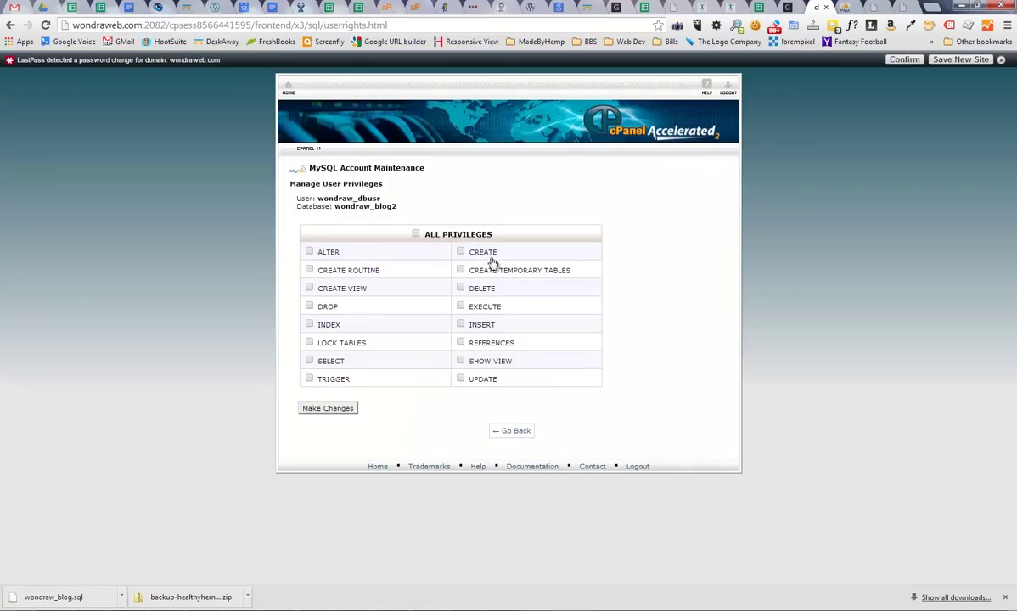
click(417, 235)
click(328, 408)
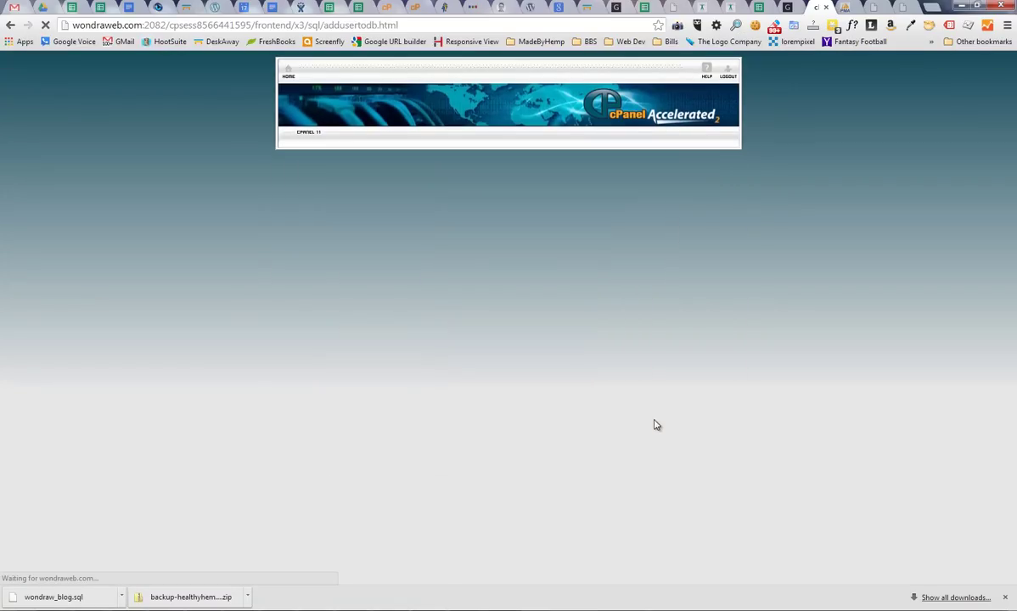
click(515, 209)
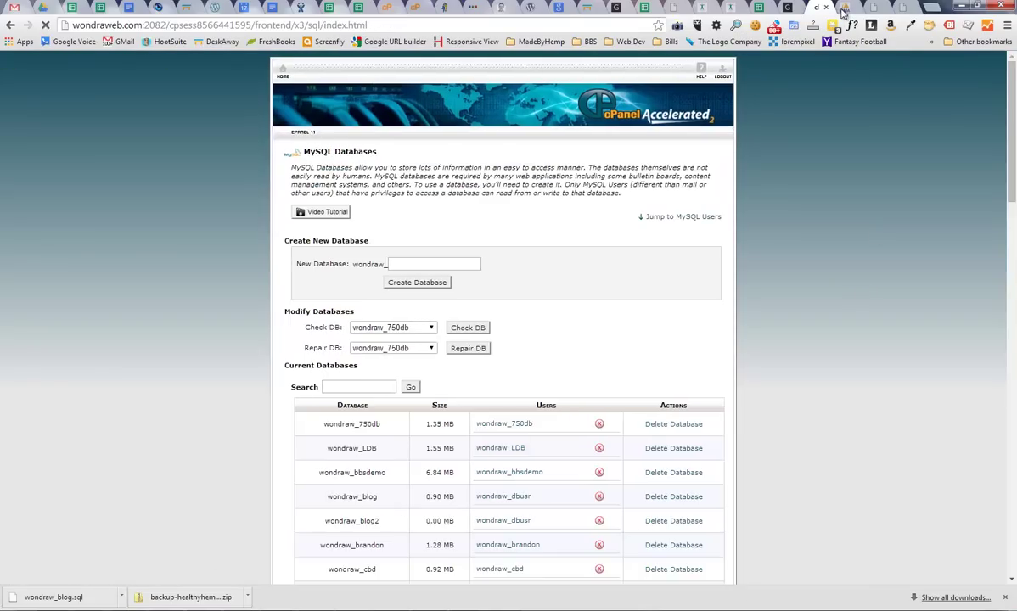
Switch to phpMyAdmin, select the _blog2 database and open its import page
click(844, 7)
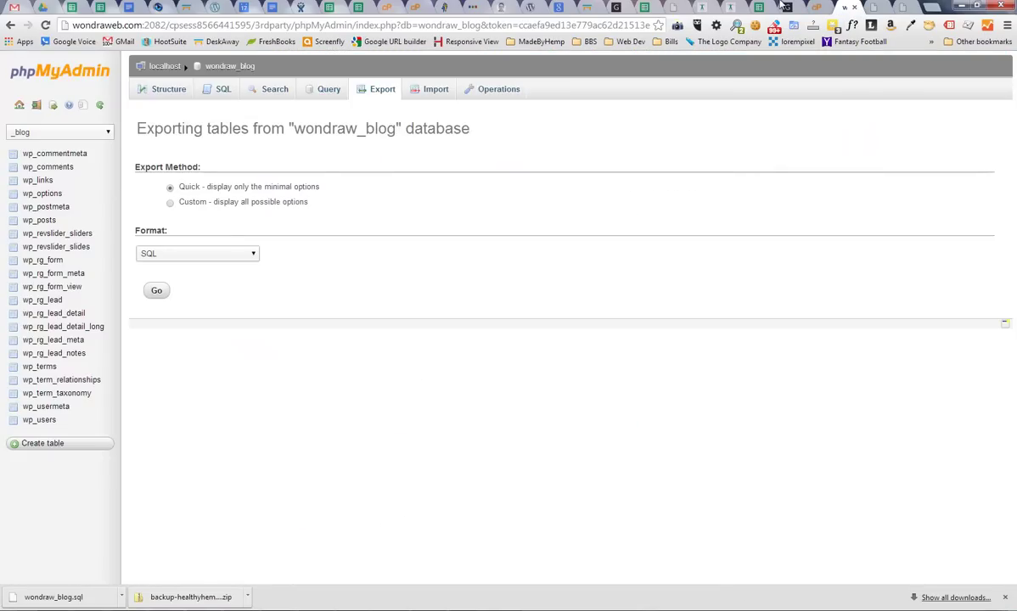
click(100, 107)
click(77, 134)
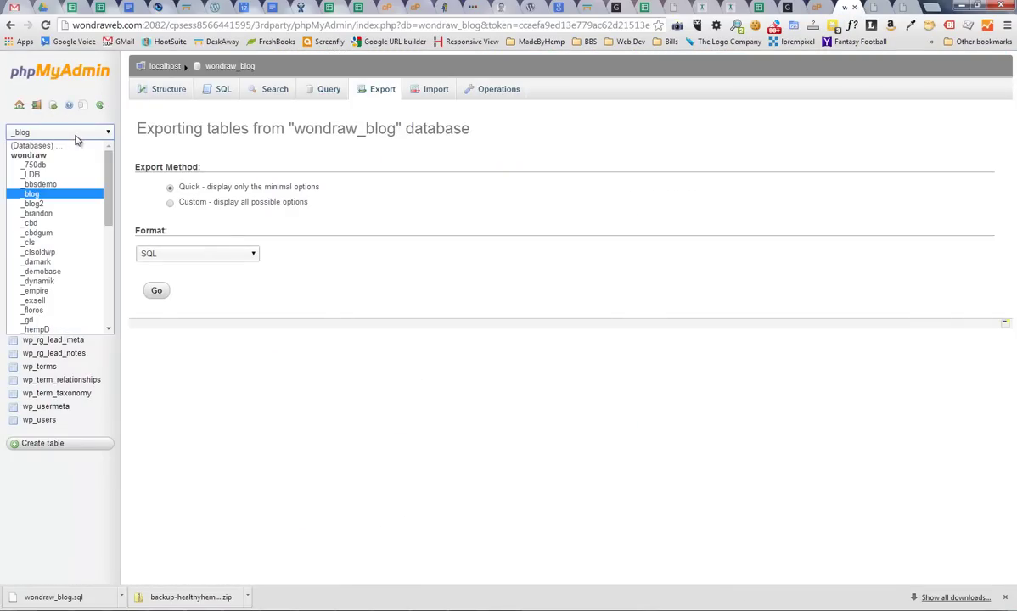
click(39, 204)
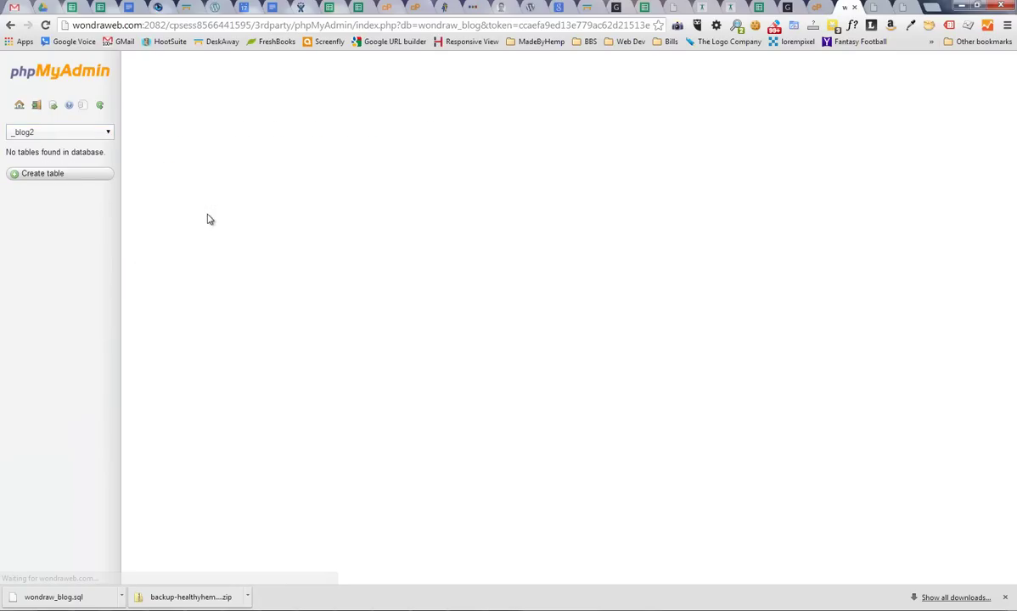
click(433, 91)
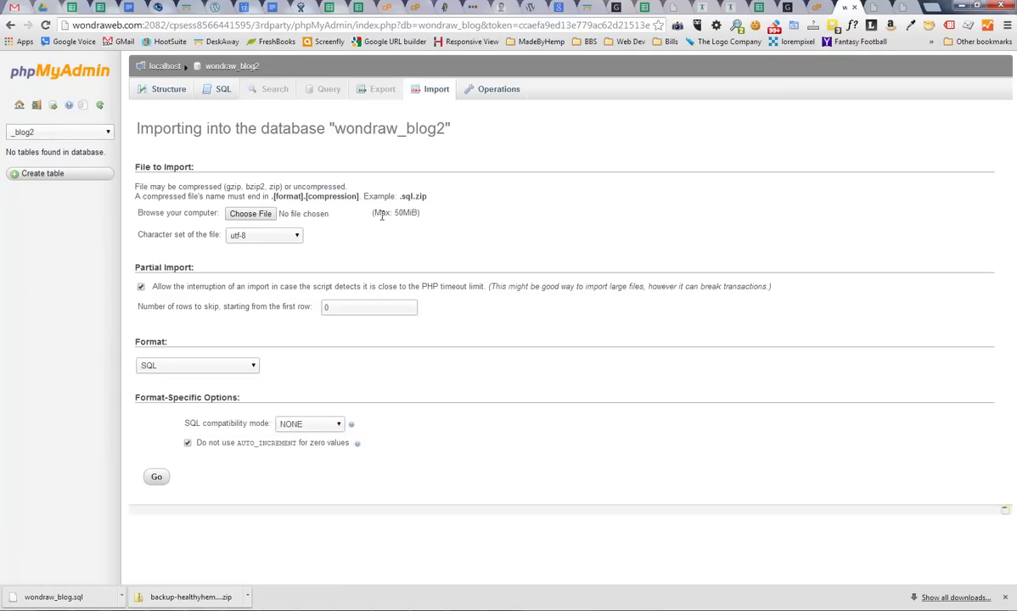
Import wondraw_blog.sql from the "db find replace" folder on the Desktop into the wondraw_blog2 database
drag(394, 213, 415, 215)
click(246, 216)
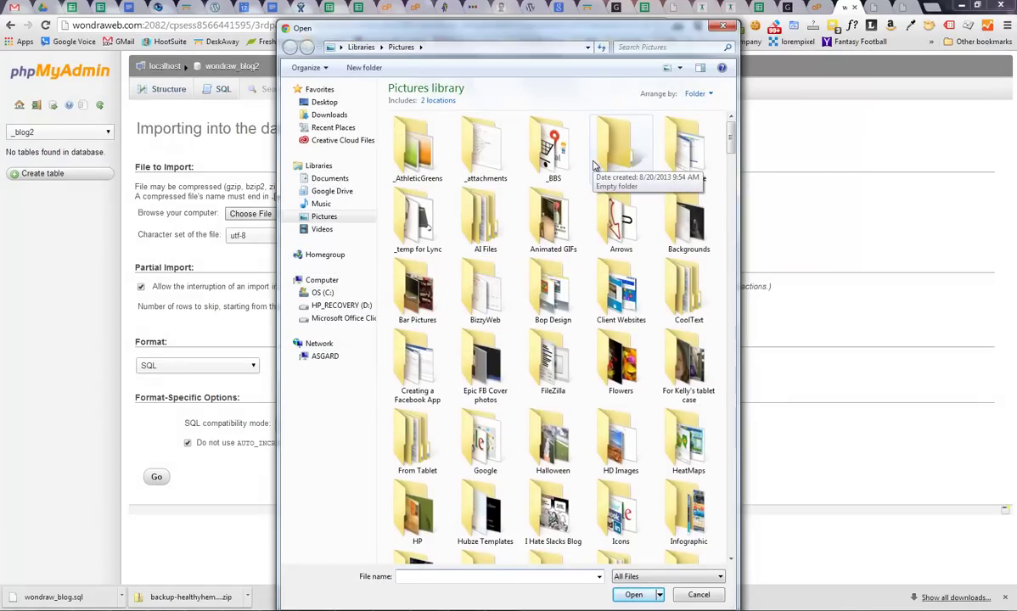
click(325, 102)
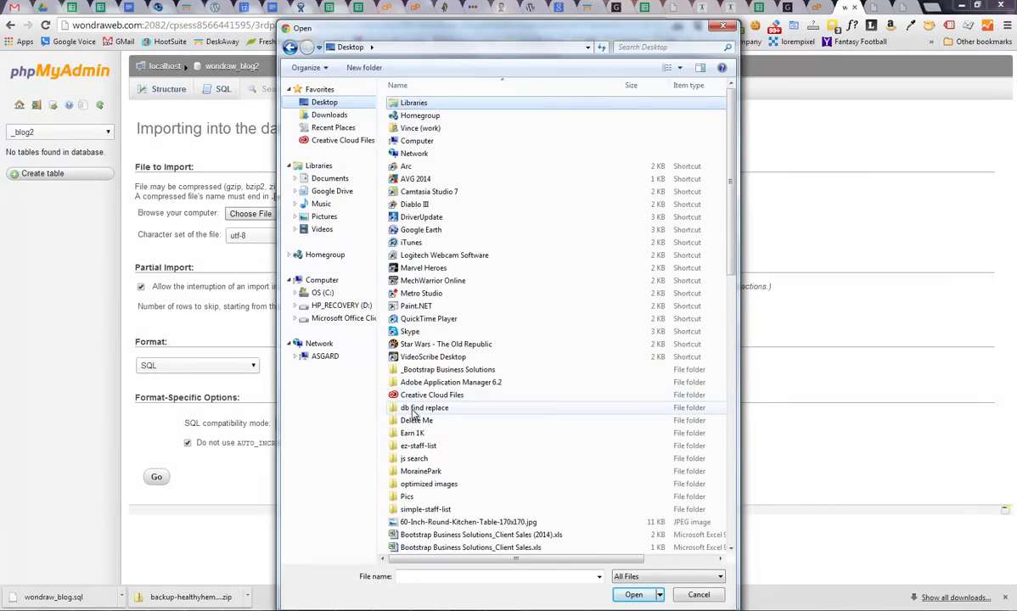
double_click(424, 408)
click(416, 103)
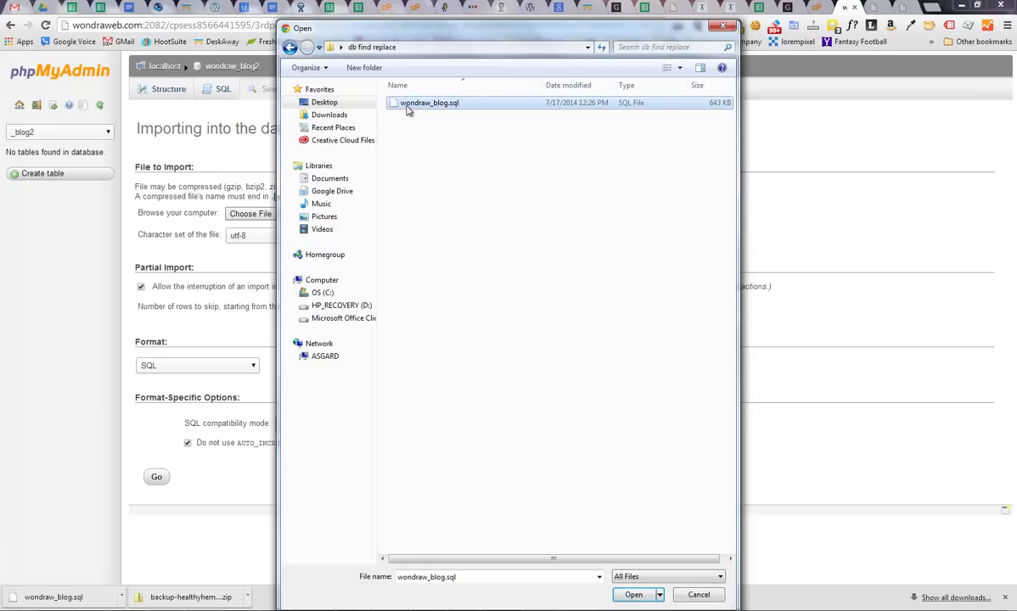
click(634, 594)
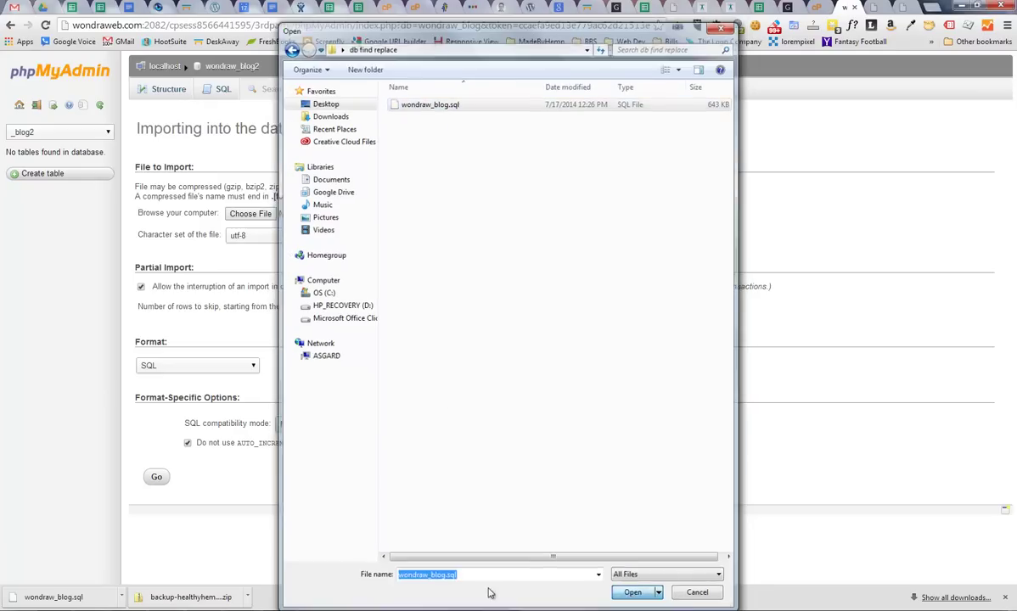
click(156, 477)
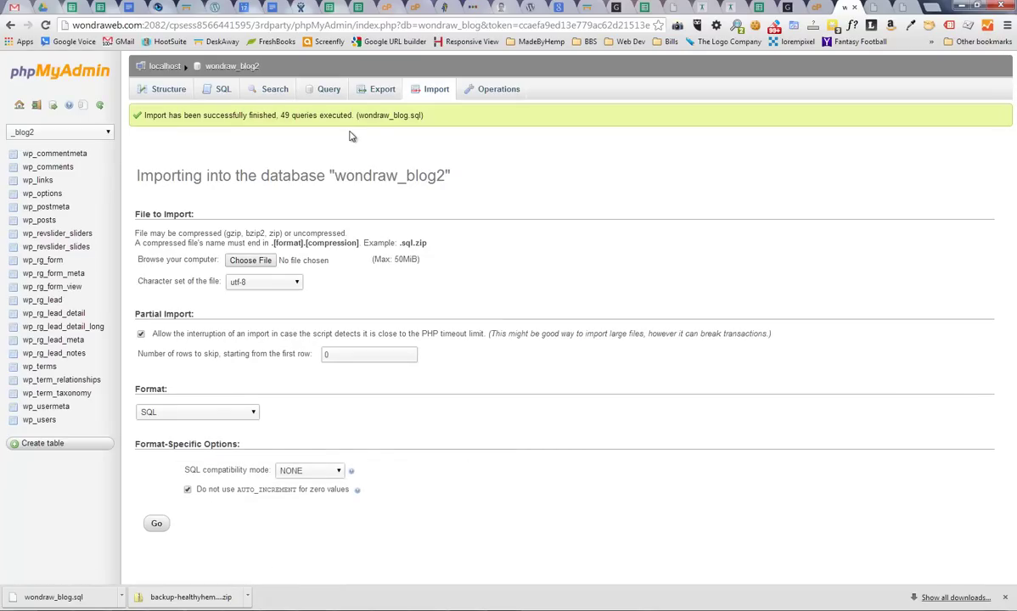
Switch back to cPanel, return to its home page and open File Manager
click(817, 7)
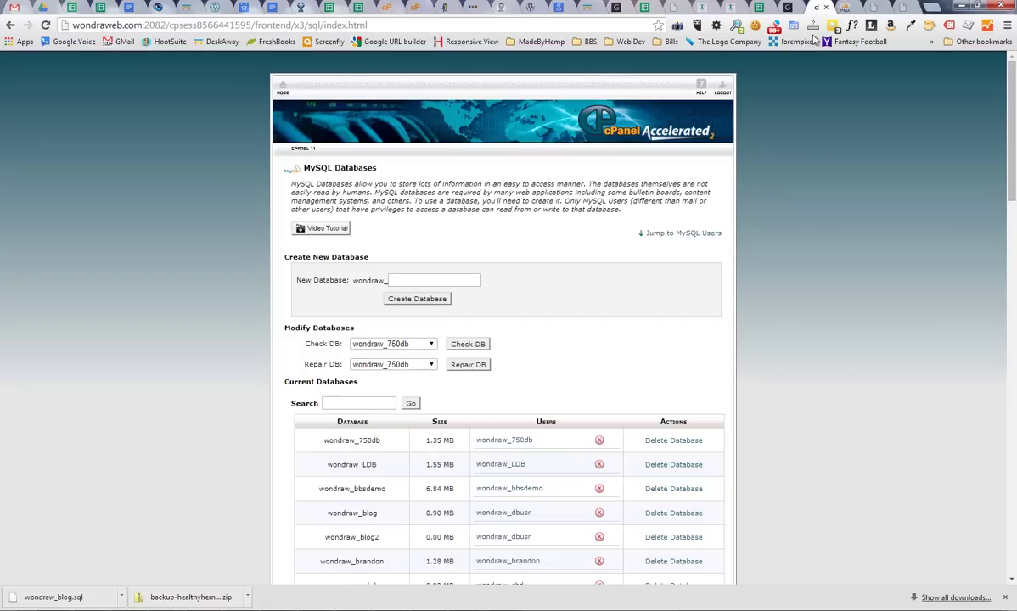
click(284, 88)
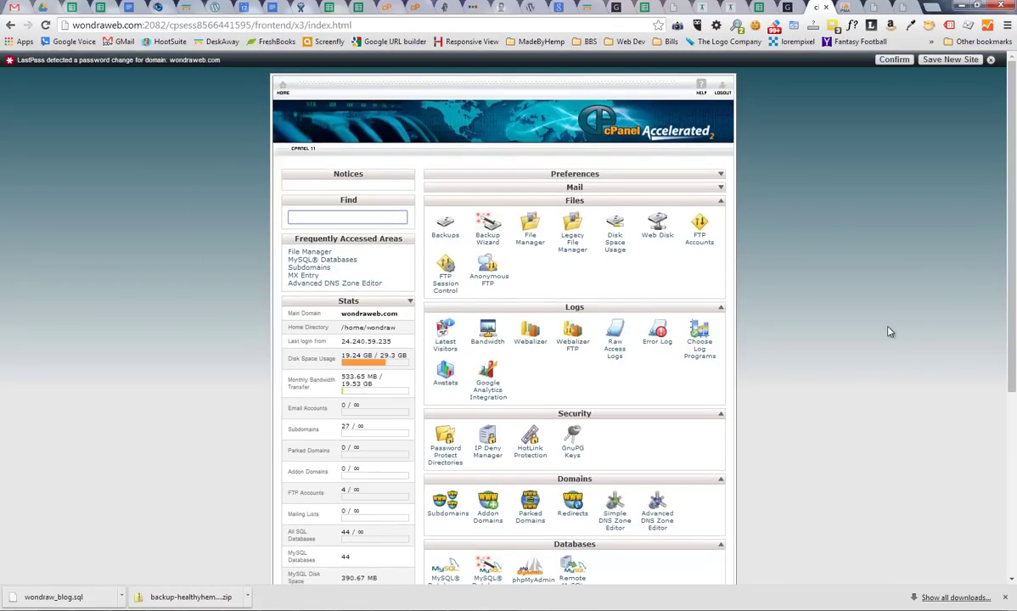
scroll(890, 332, down, 3)
scroll(887, 322, up, 3)
click(532, 223)
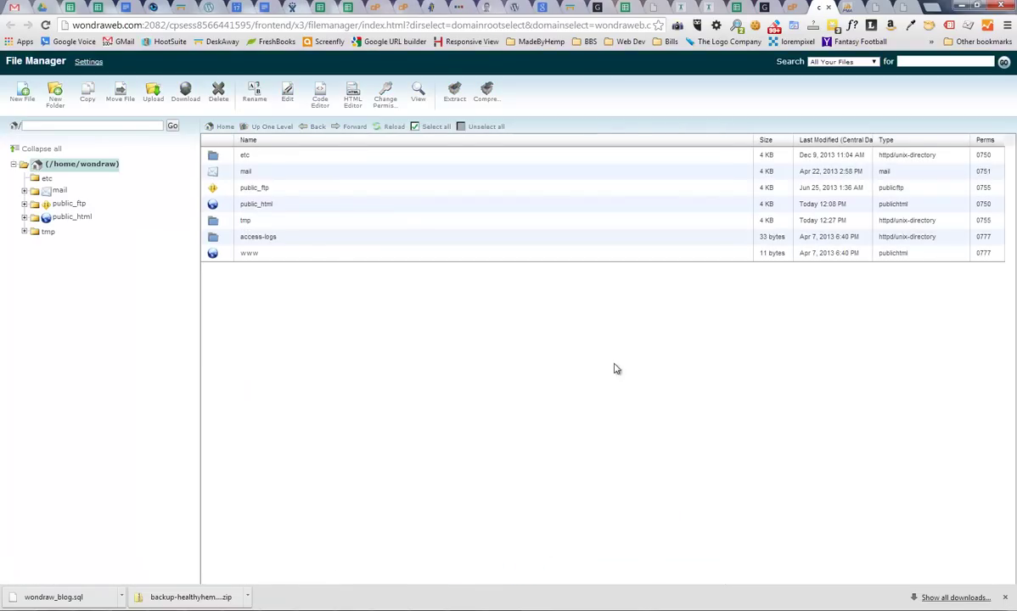
Open the blog folder inside public_html
double_click(226, 203)
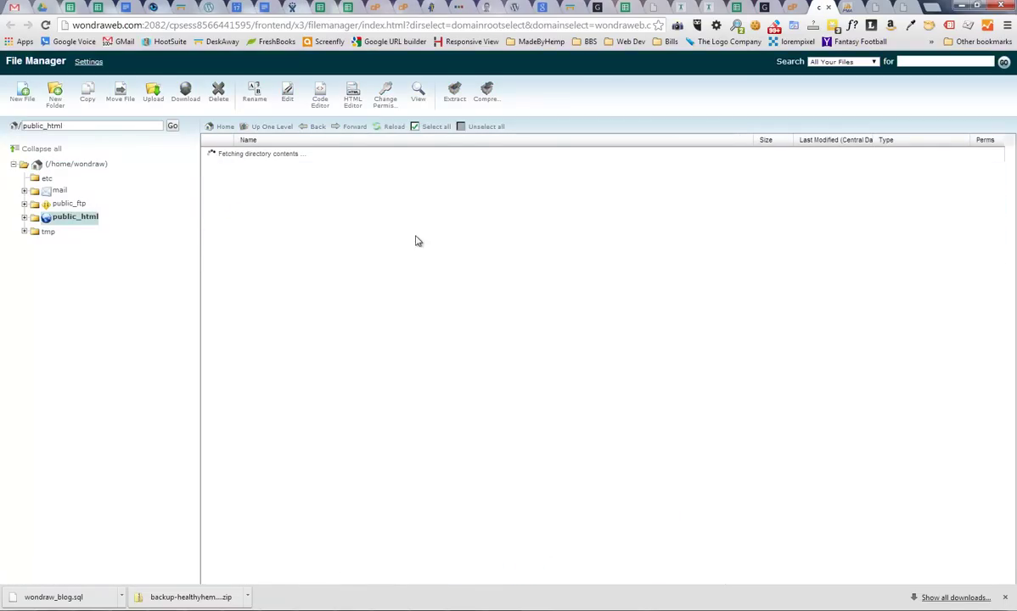
click(417, 557)
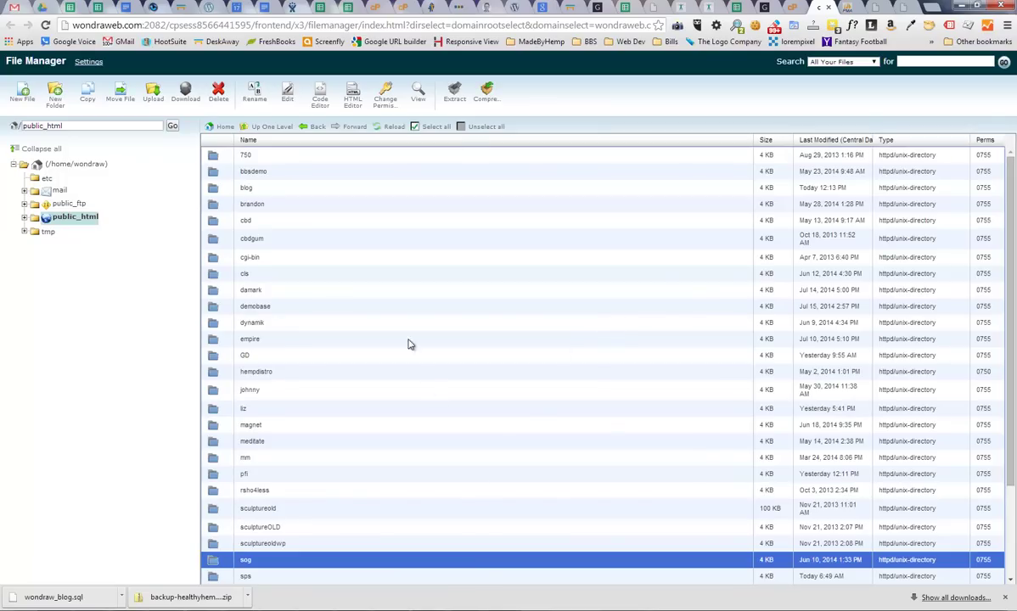
click(387, 189)
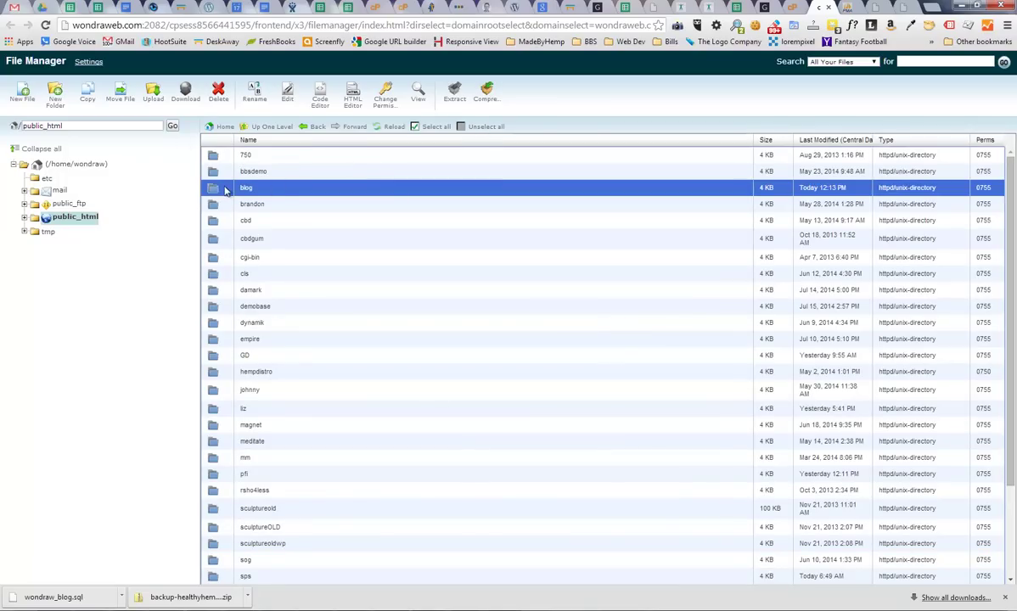
click(224, 188)
double_click(225, 187)
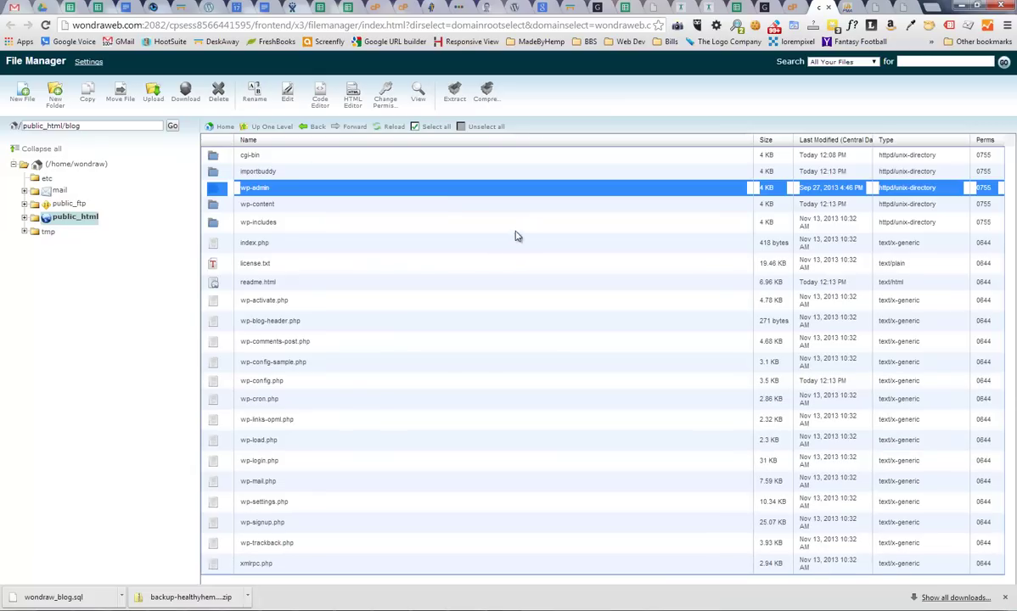
Open wp-config.php from the blog folder in the Code Editor with utf-8 encoding
click(218, 381)
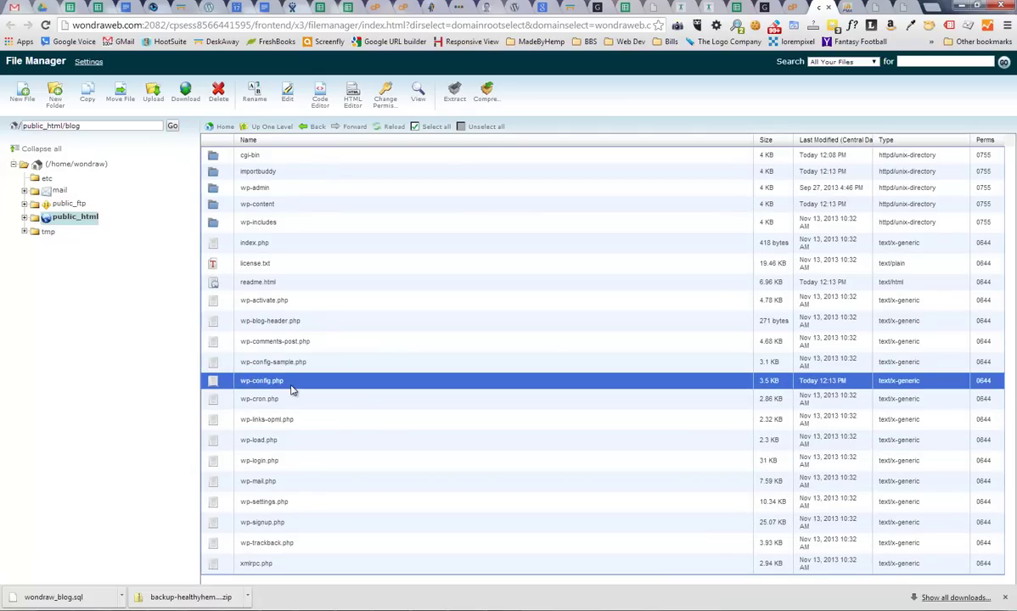
click(320, 93)
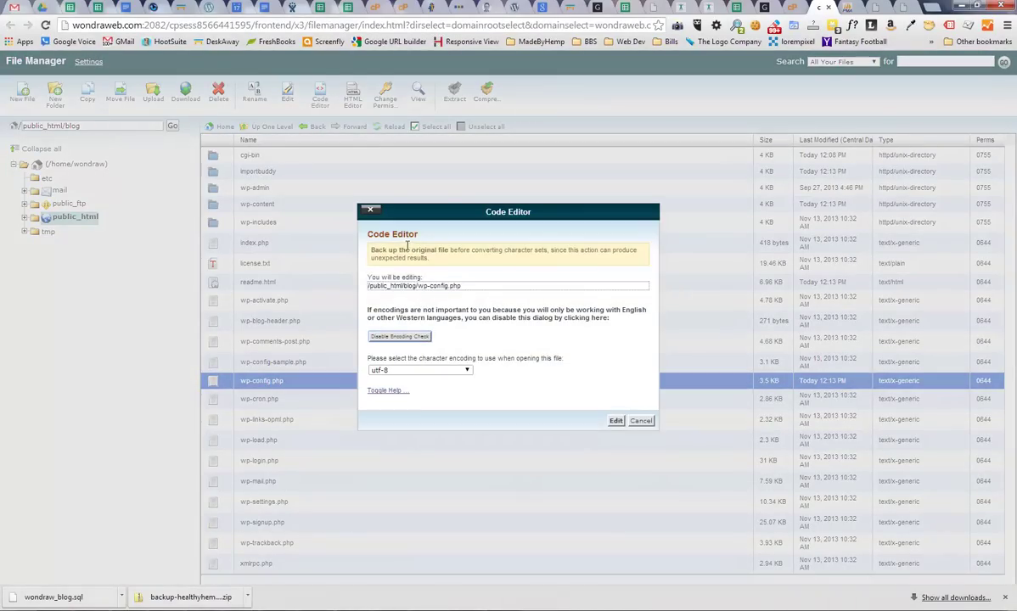
click(616, 421)
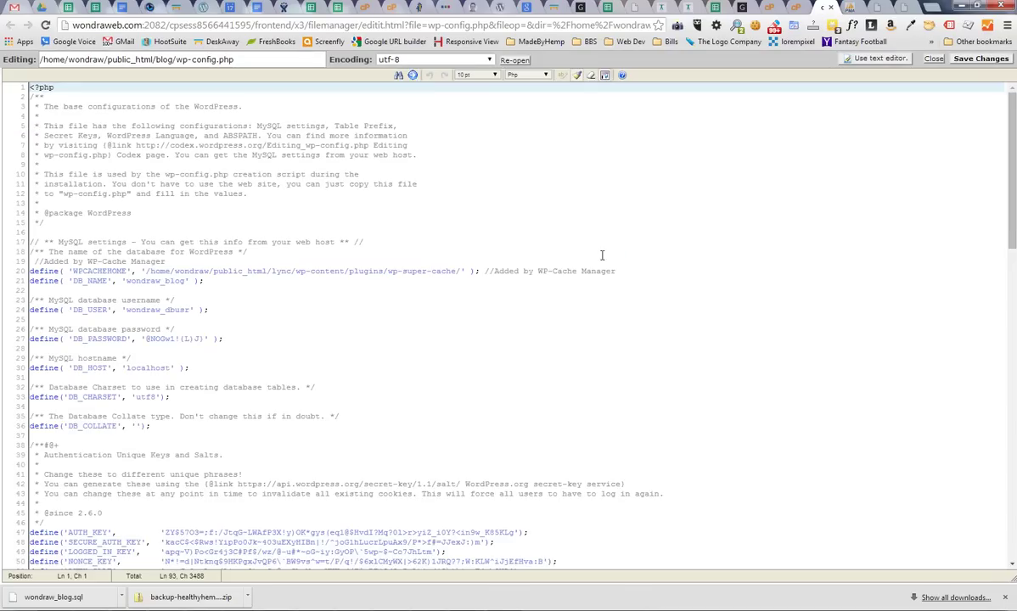
Set DB_NAME in wp-config.php to wondraw_blog2 and save the file
click(510, 311)
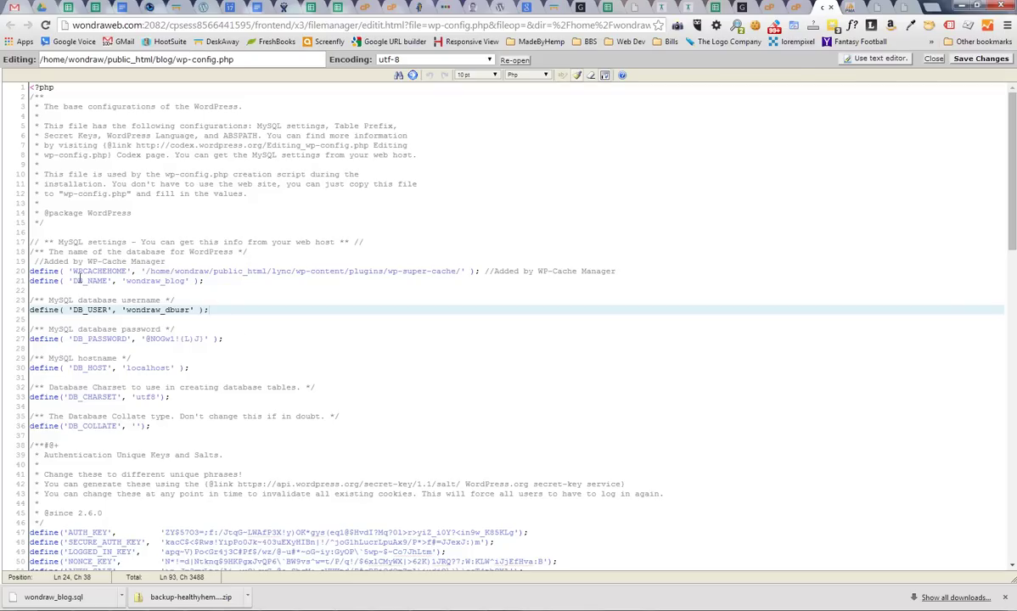
click(184, 281)
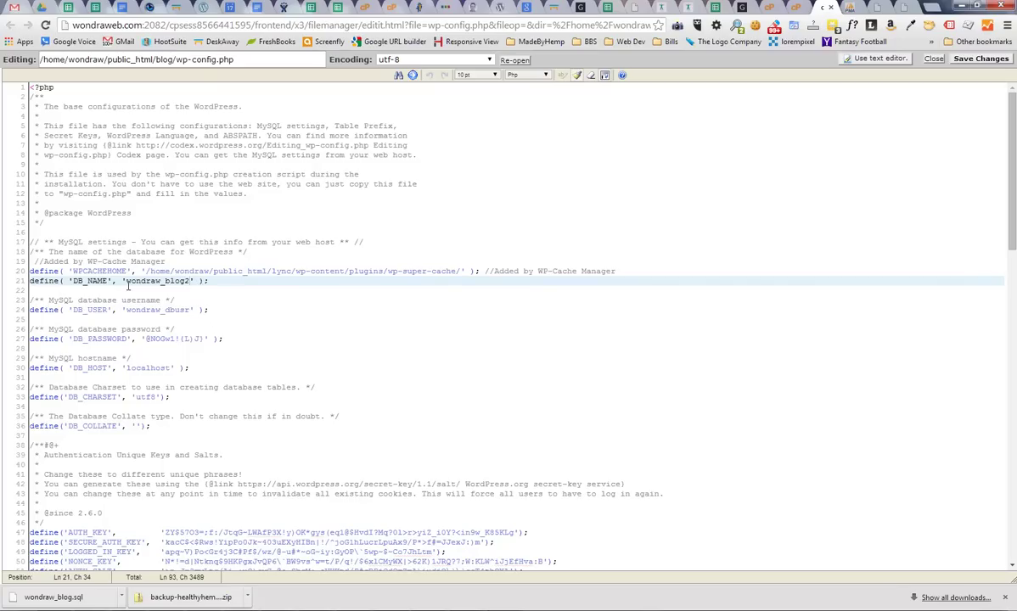
click(980, 59)
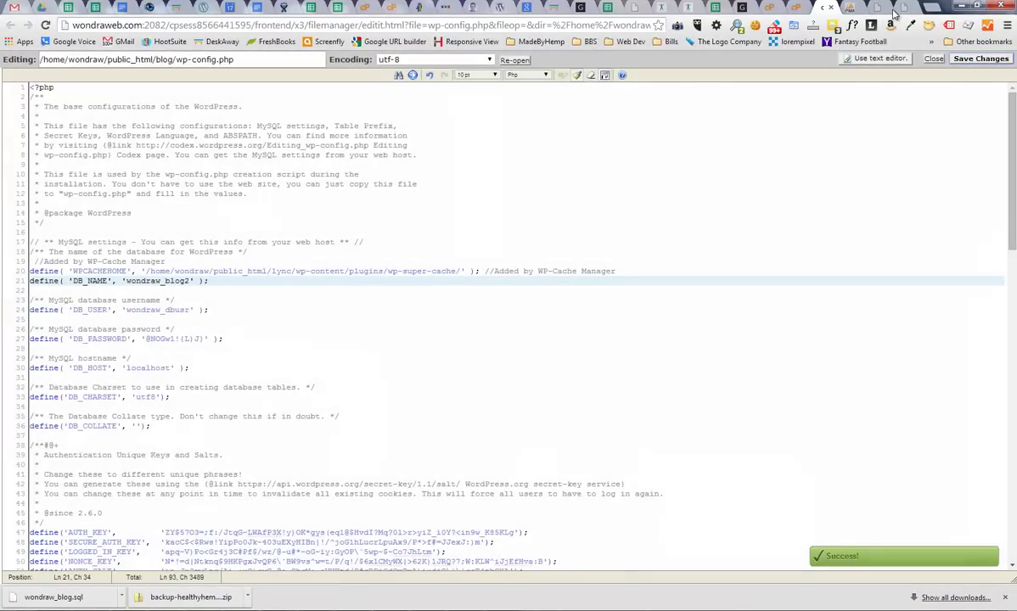
Switch to the wondraweb.com/blog WordPress dashboard and visit the Migration test site's front page
click(877, 7)
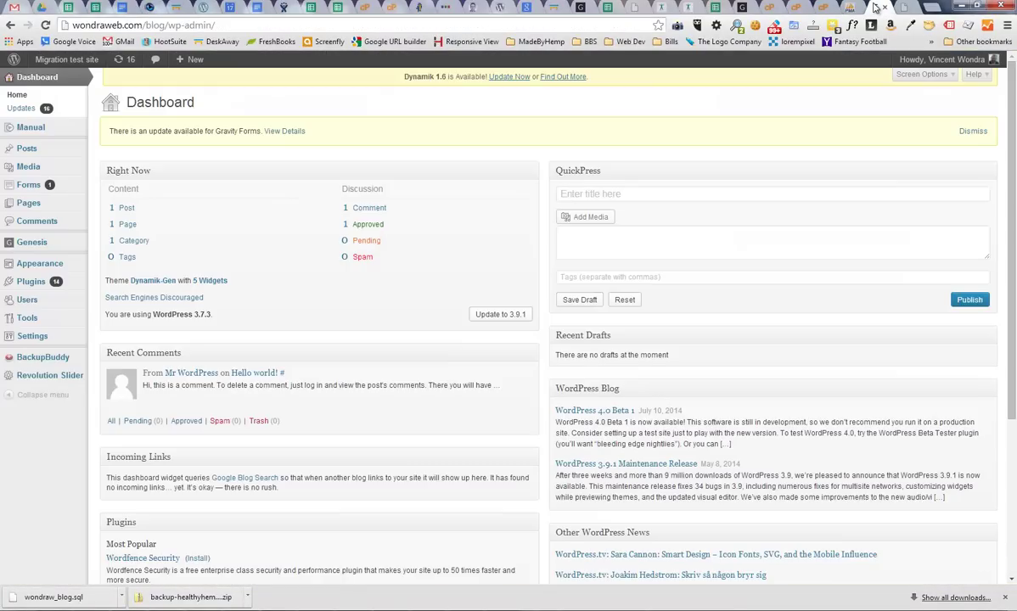
click(903, 7)
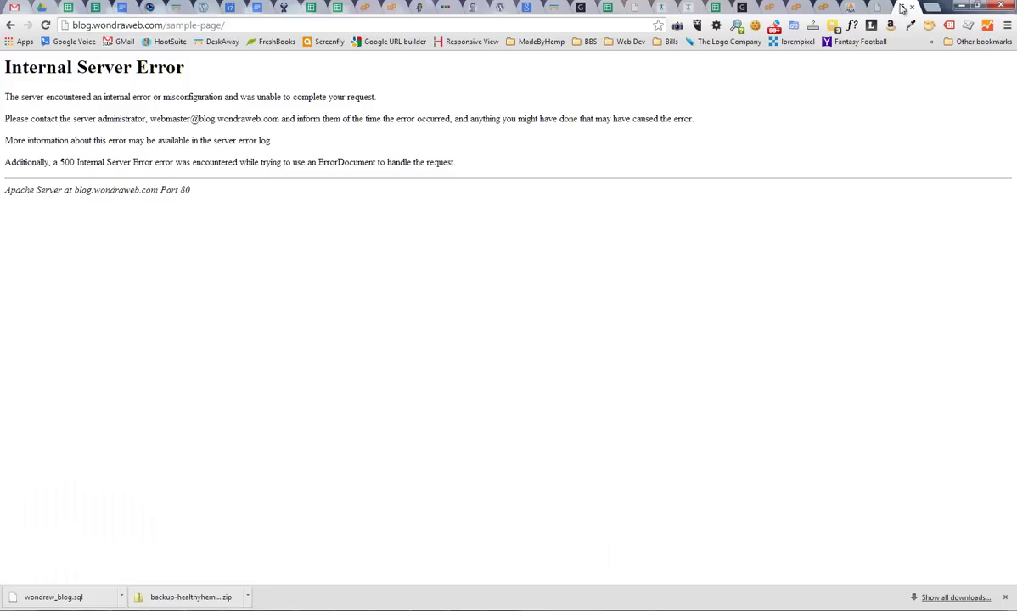
click(821, 8)
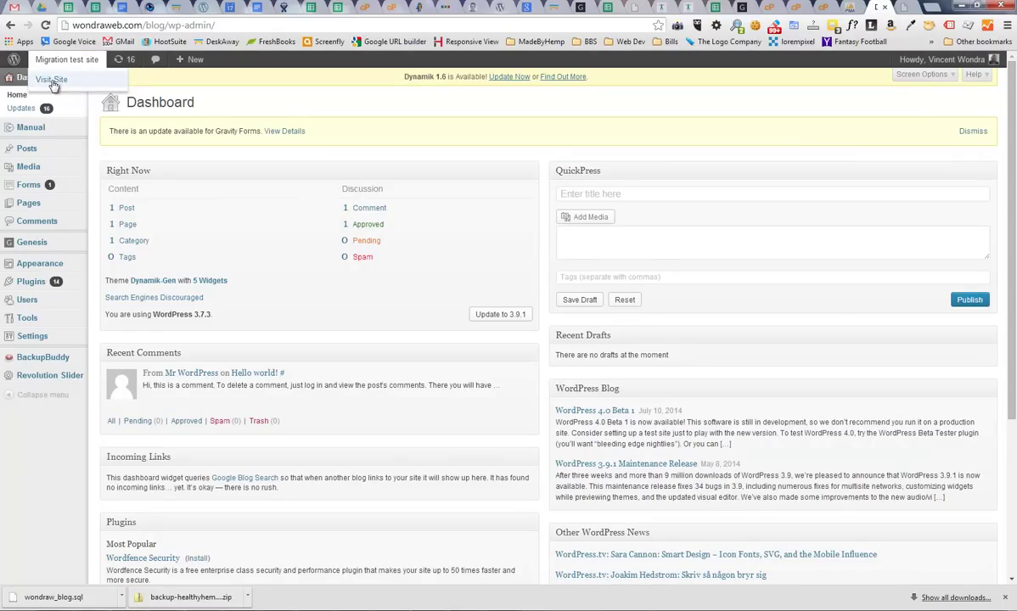
click(47, 79)
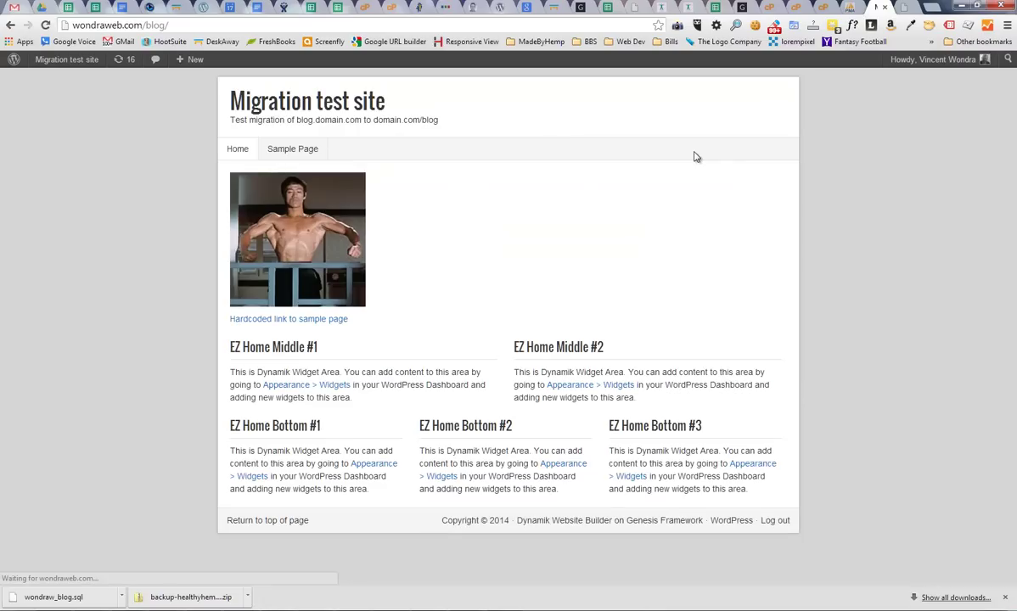
click(62, 59)
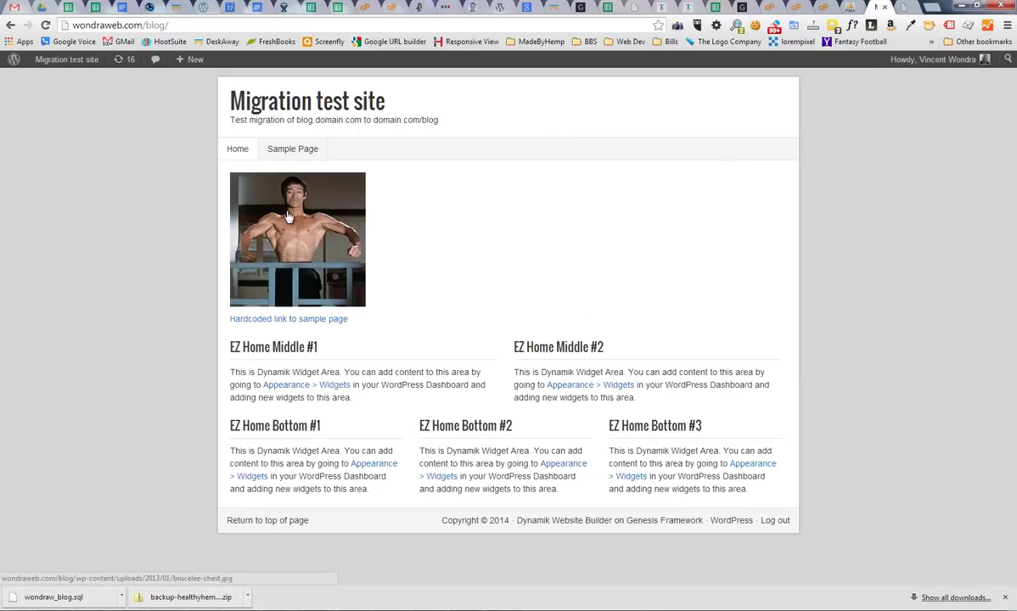
Open the homepage image to check its URL, return to the homepage and follow the hardcoded link to the sample page
click(277, 230)
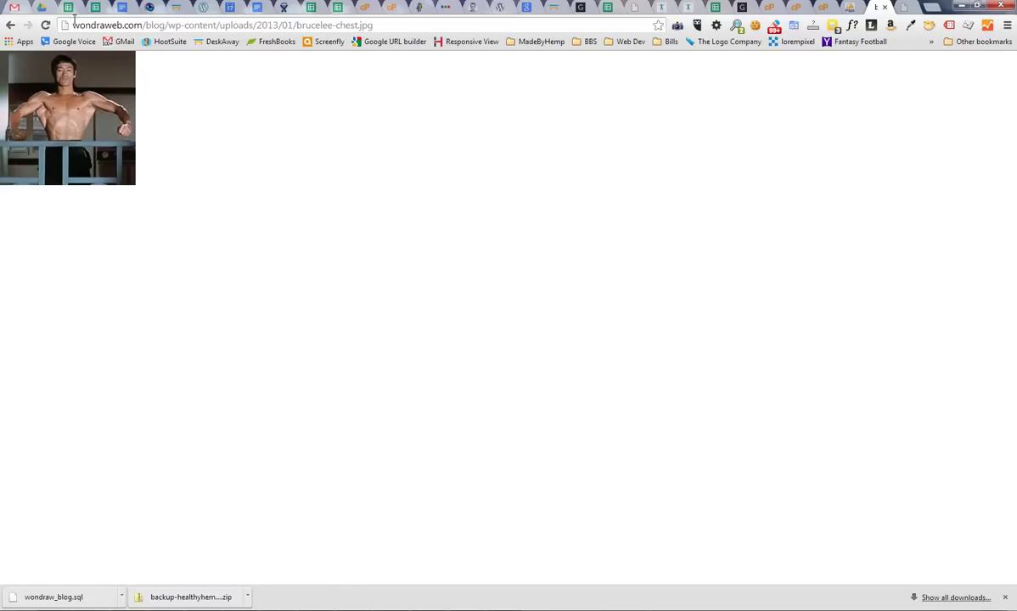
drag(74, 25, 493, 18)
click(10, 25)
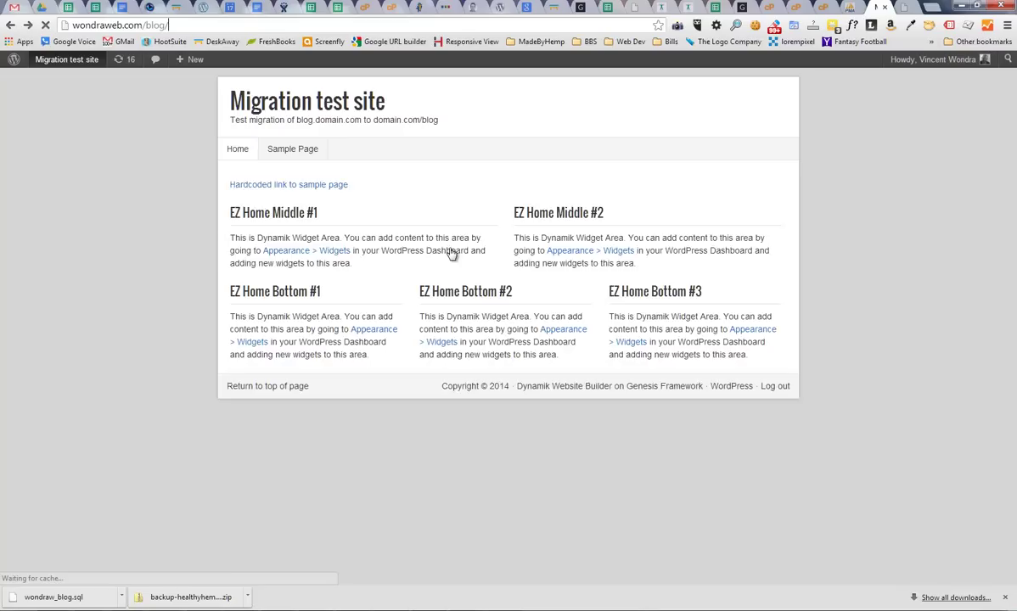
click(290, 321)
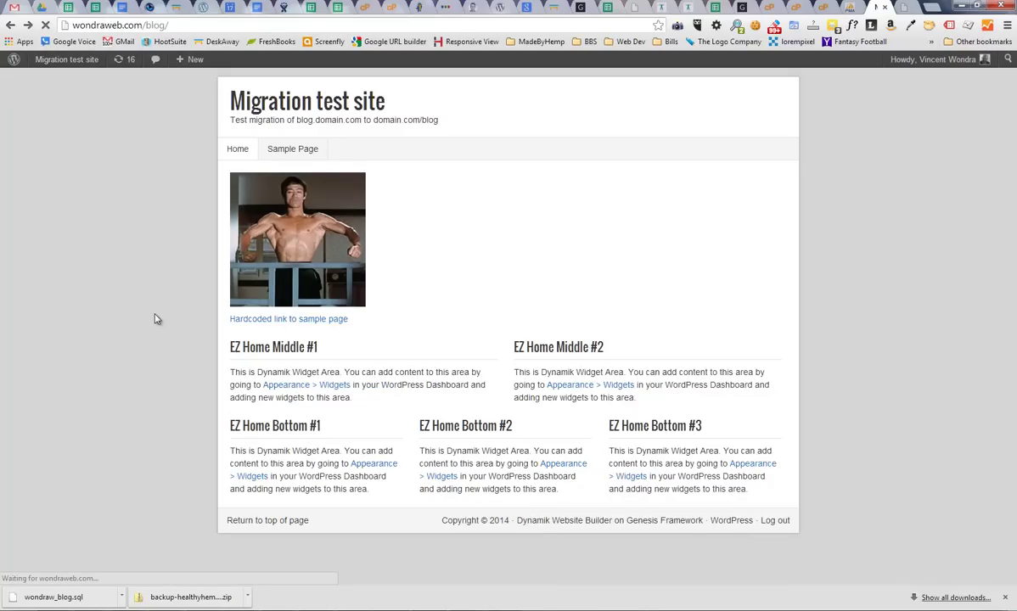